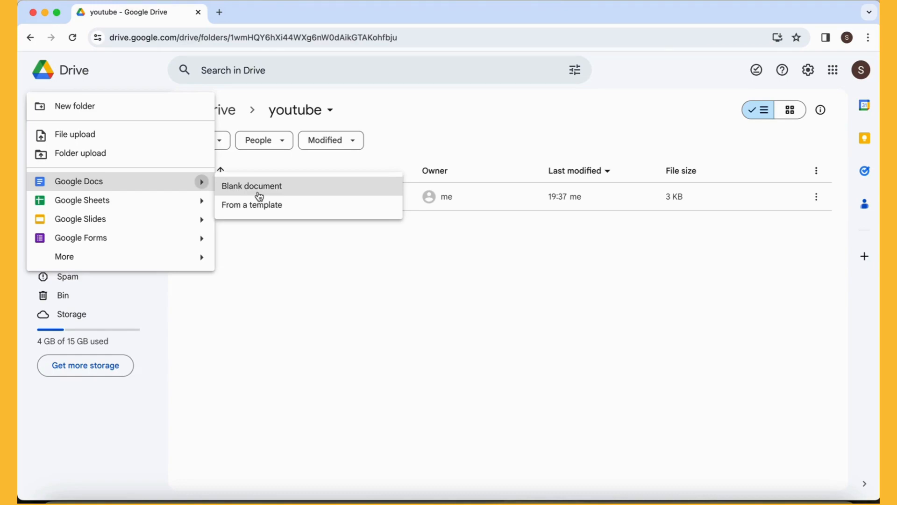
Create a blank Google Docs document in the youtube folder and name it "test 2".
left_click(260, 195)
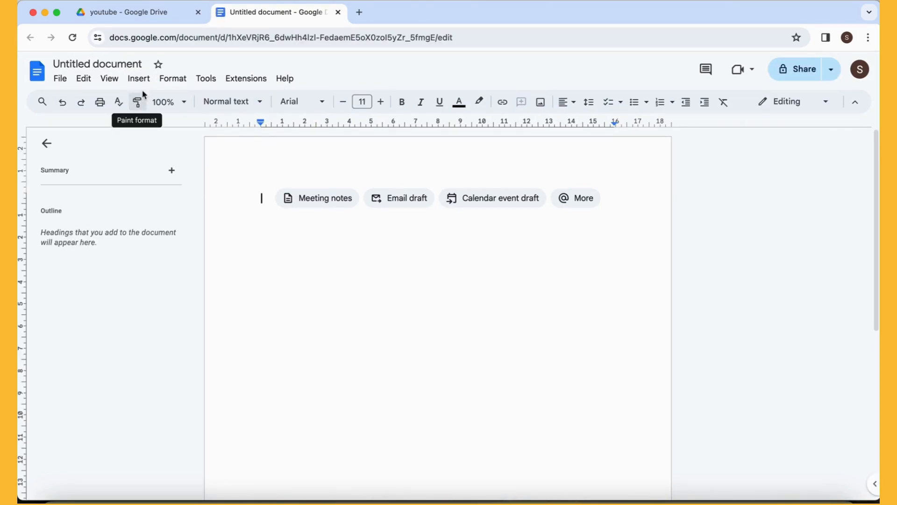
left_click(124, 65)
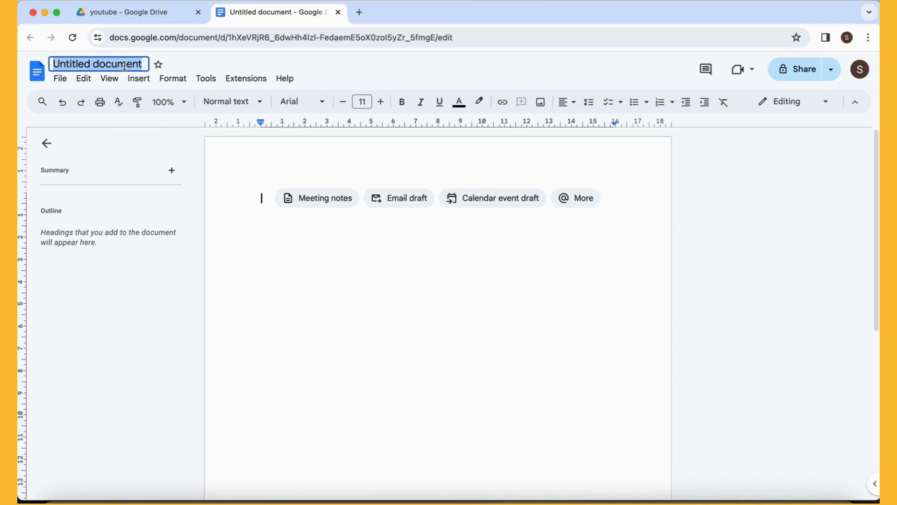
type("test 2")
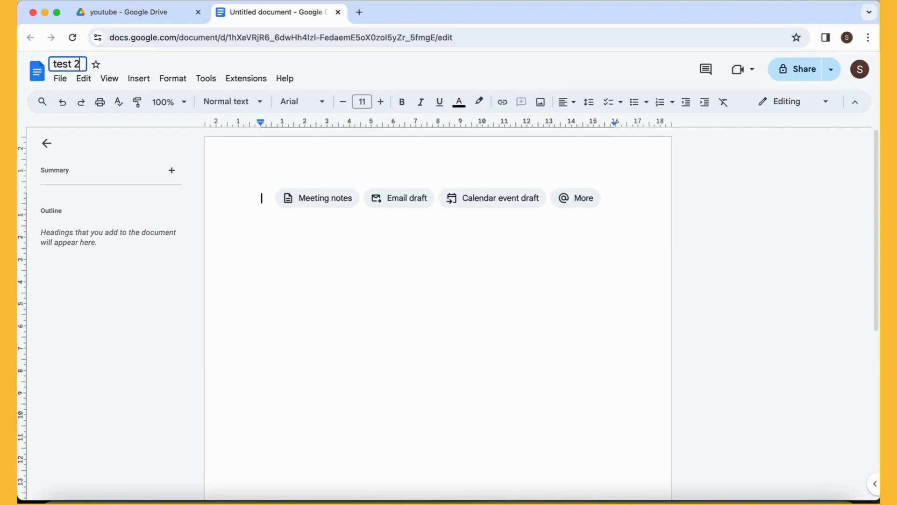
left_click(275, 271)
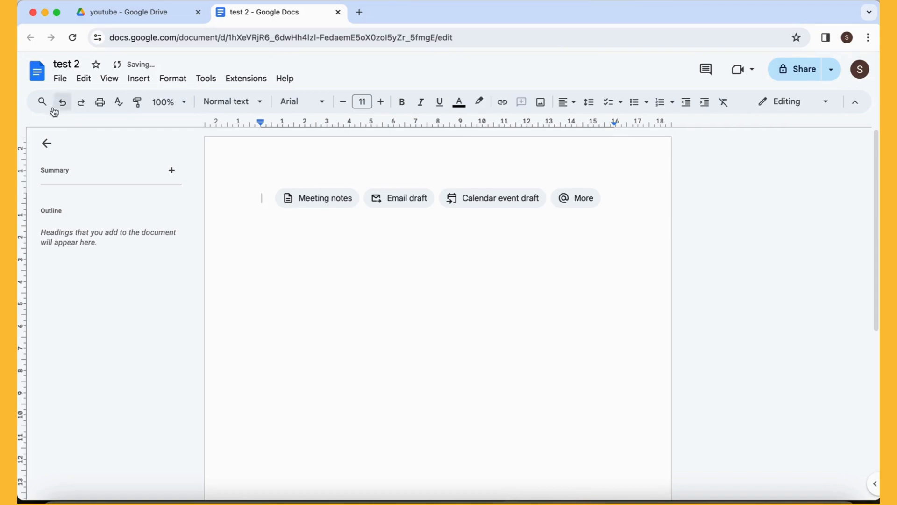
Examine the commands available for managing, editing and viewing the document, including the email, mode and comment options.
left_click(60, 79)
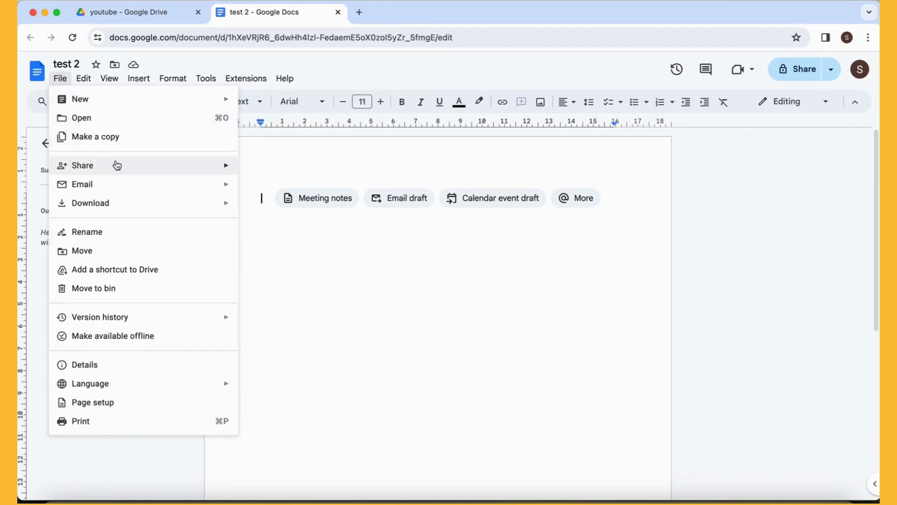
mouse_move(117, 166)
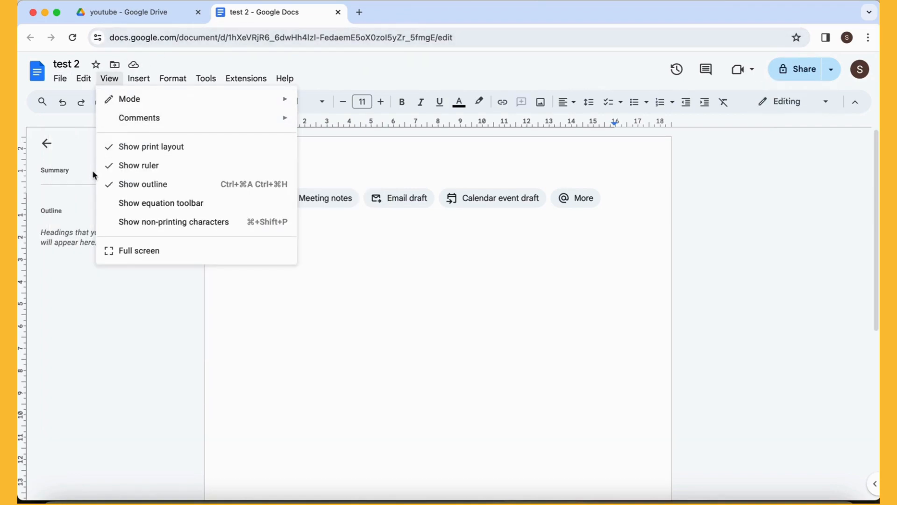
mouse_move(74, 191)
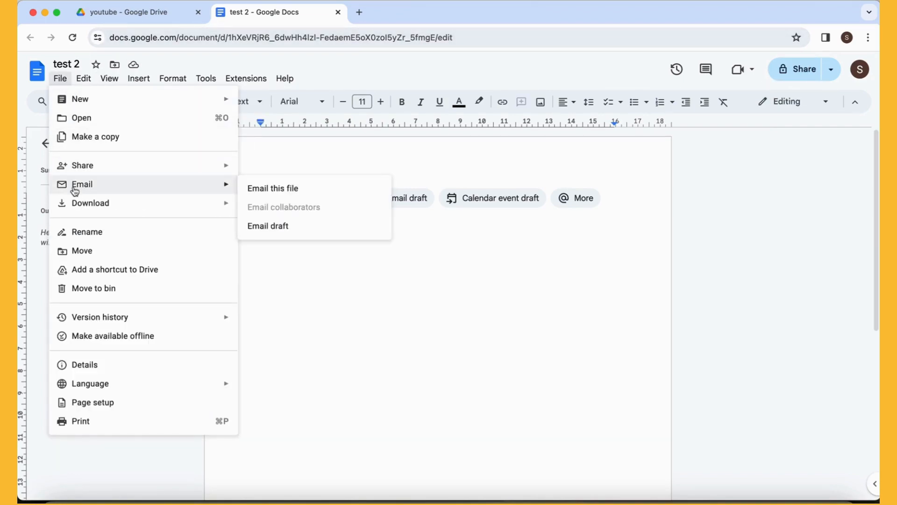
mouse_move(89, 207)
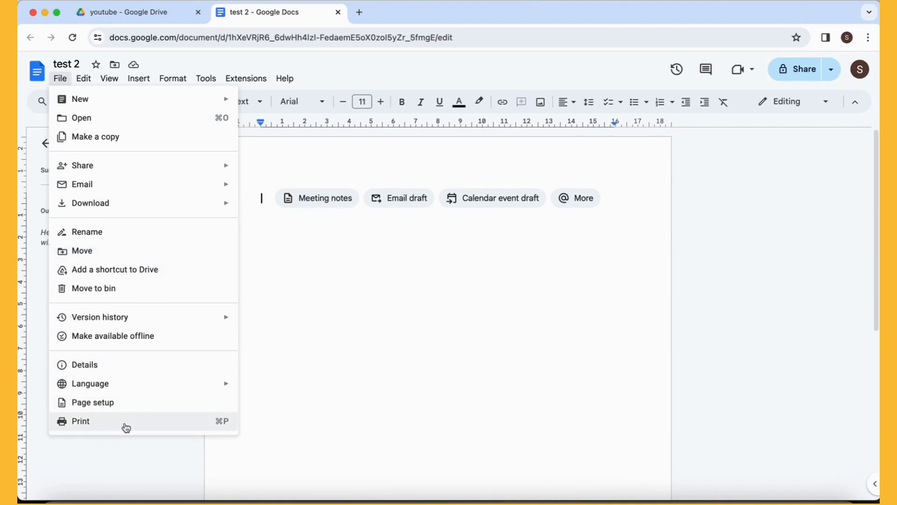
mouse_move(89, 87)
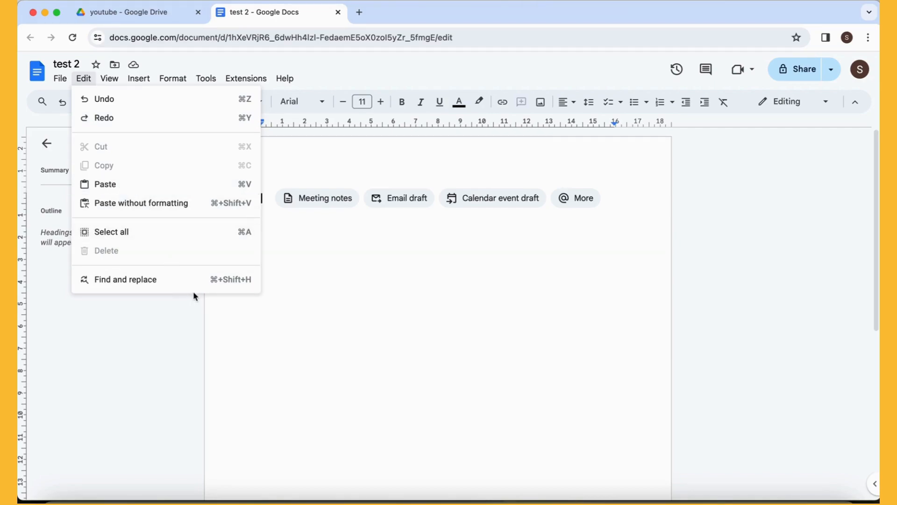
left_click(118, 84)
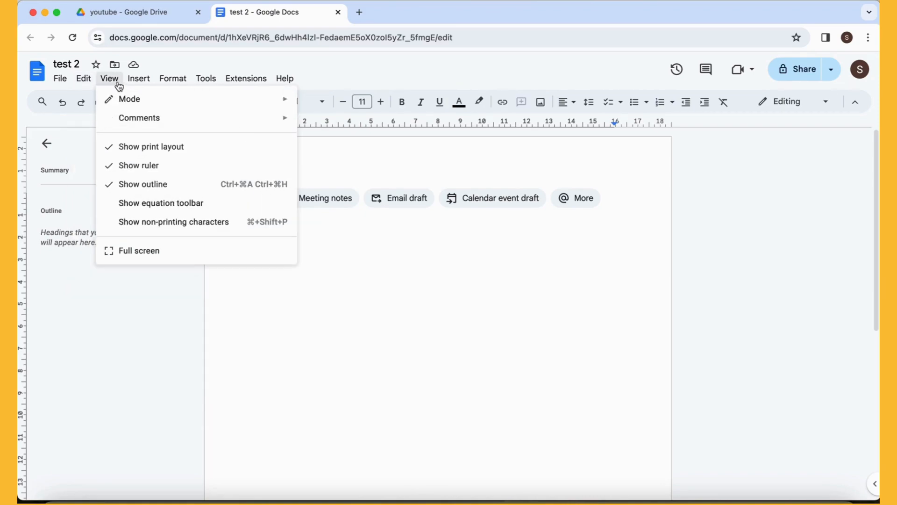
mouse_move(137, 101)
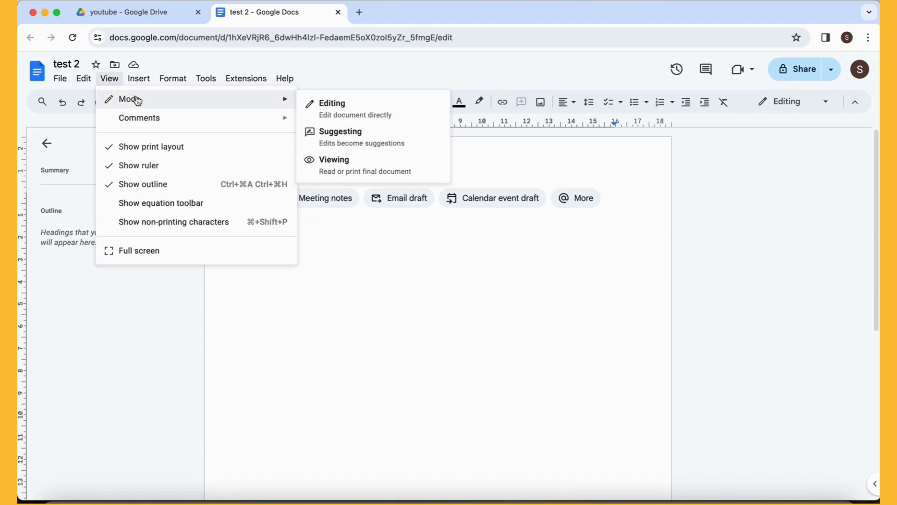
mouse_move(156, 122)
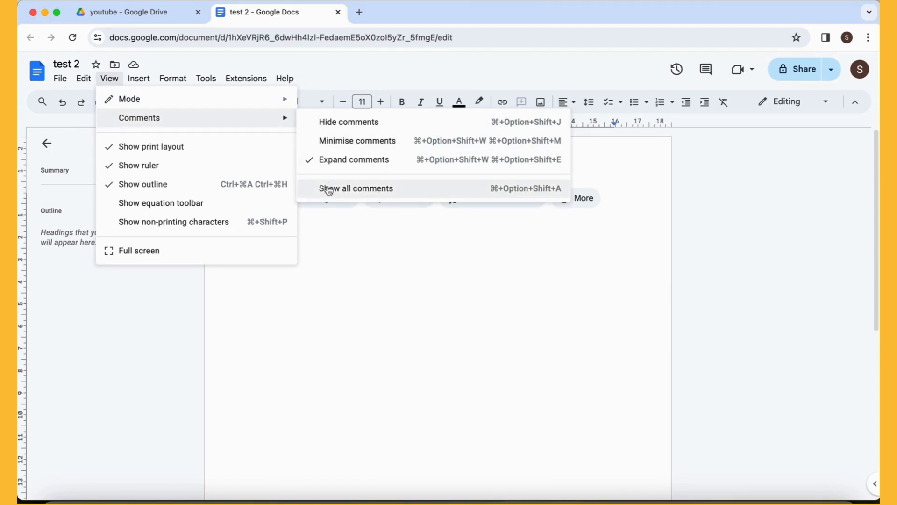
Examine the options for inserting content, formatting text and paragraphs, and using the document tools and extensions.
mouse_move(139, 83)
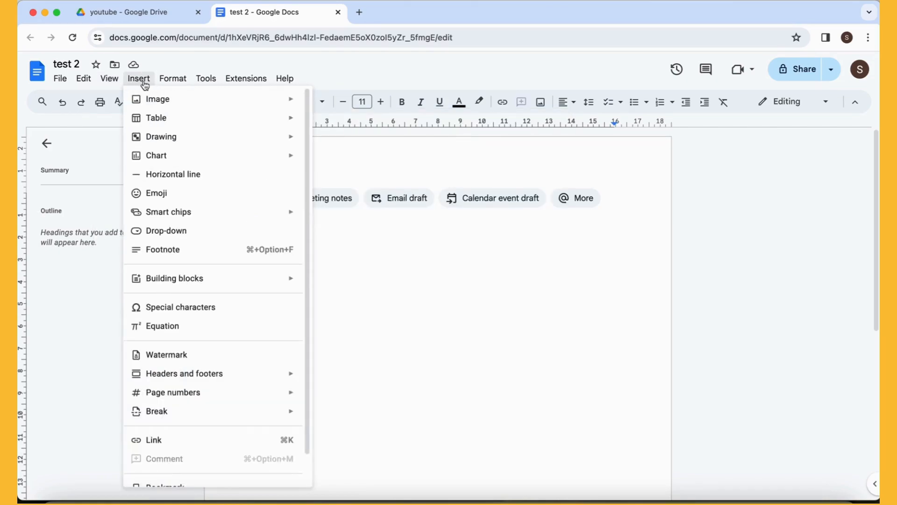
mouse_move(215, 124)
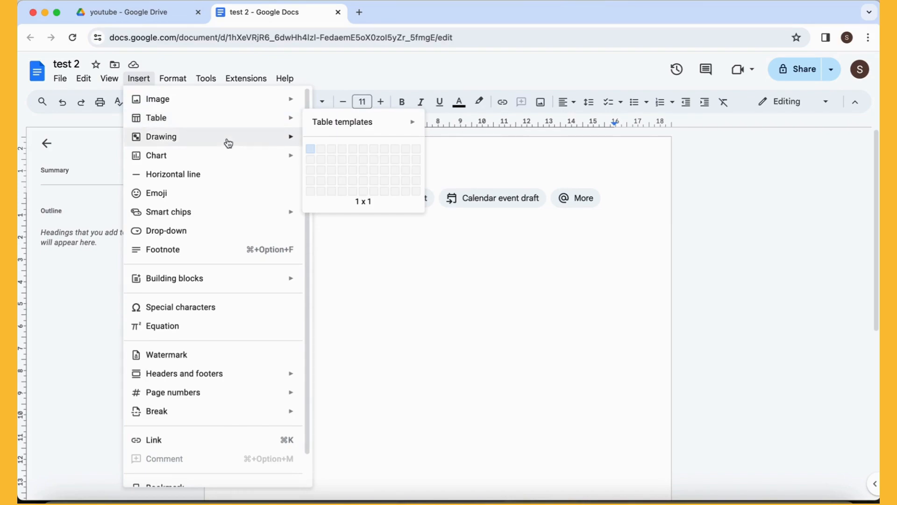
mouse_move(230, 157)
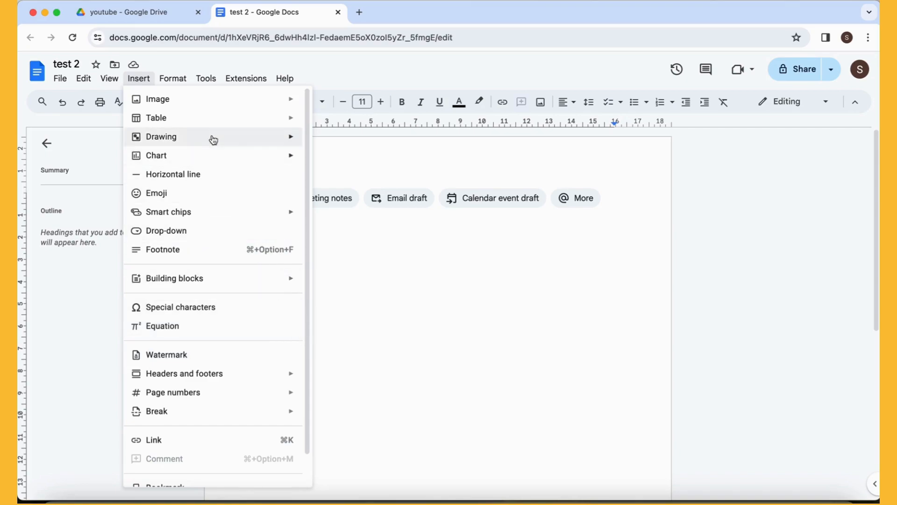
mouse_move(174, 79)
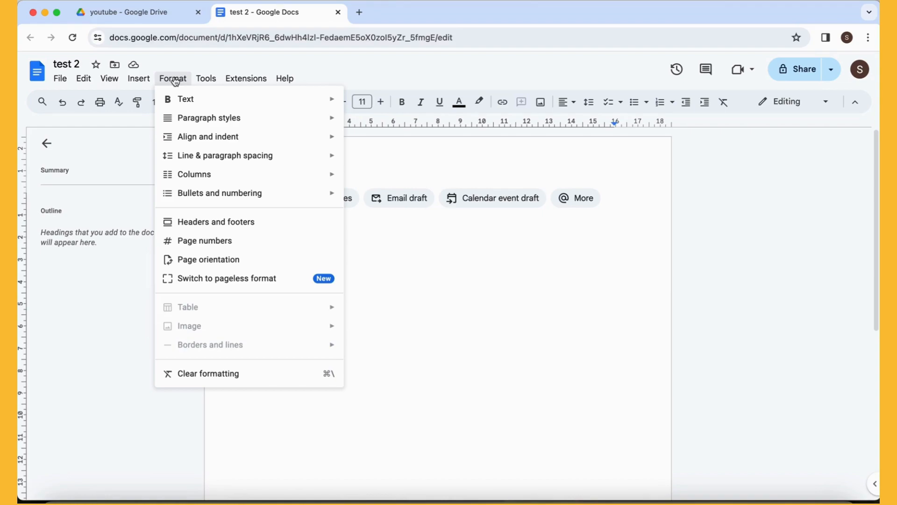
mouse_move(213, 97)
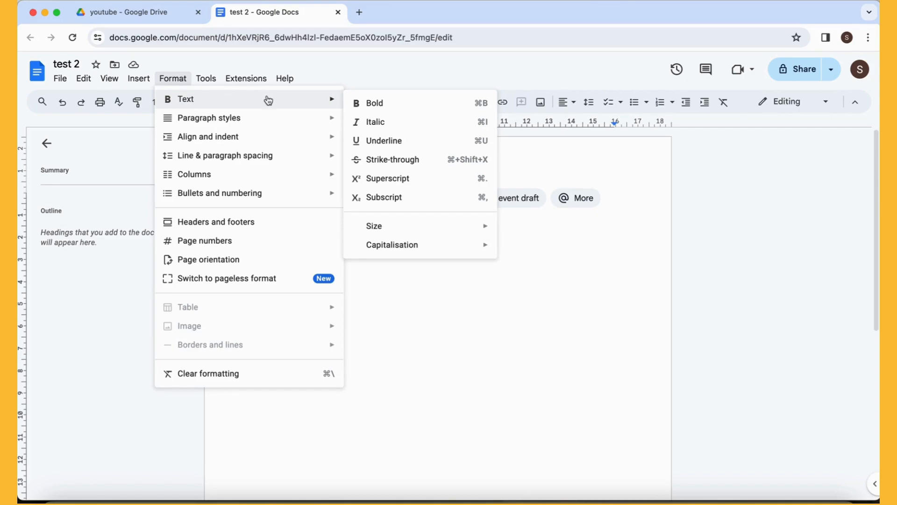
mouse_move(268, 117)
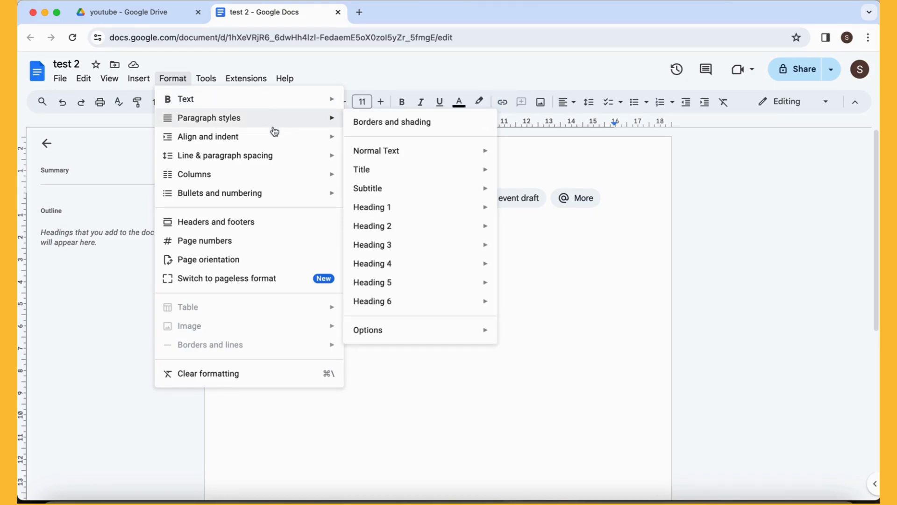
mouse_move(276, 154)
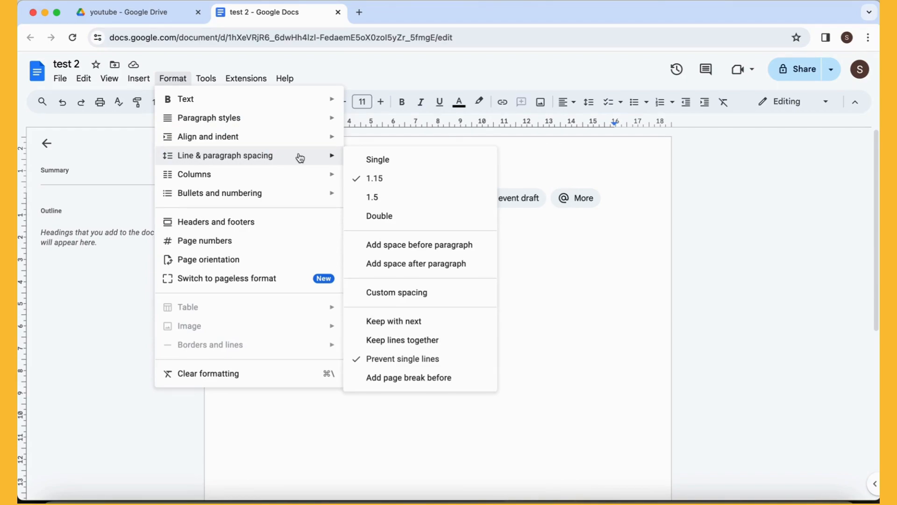
mouse_move(291, 174)
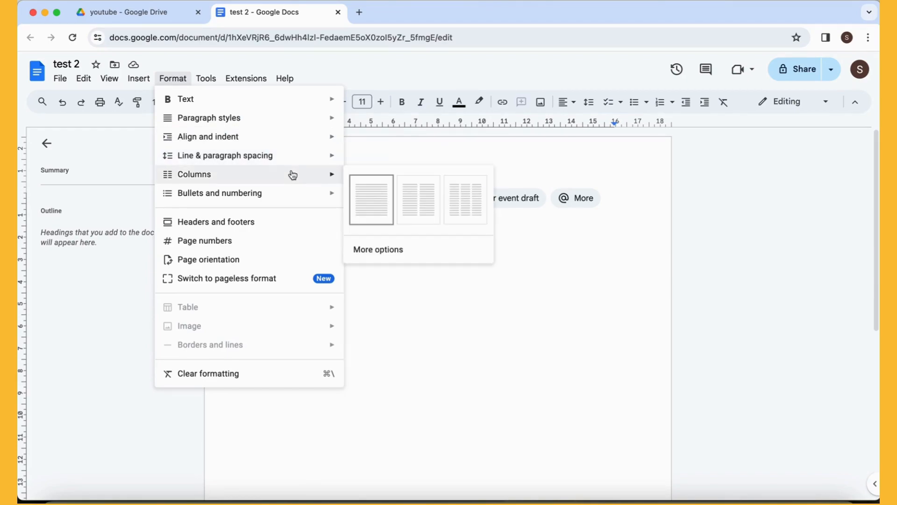
mouse_move(309, 202)
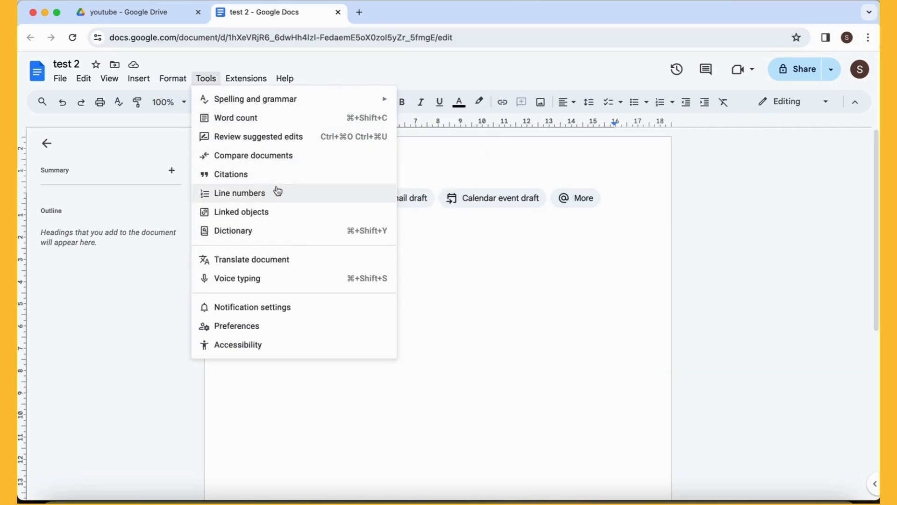
mouse_move(252, 82)
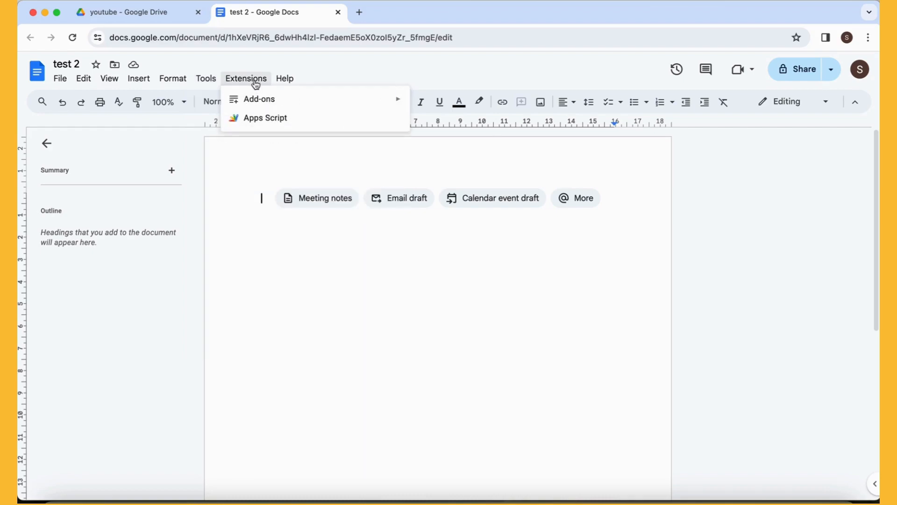
mouse_move(289, 84)
left_click(278, 239)
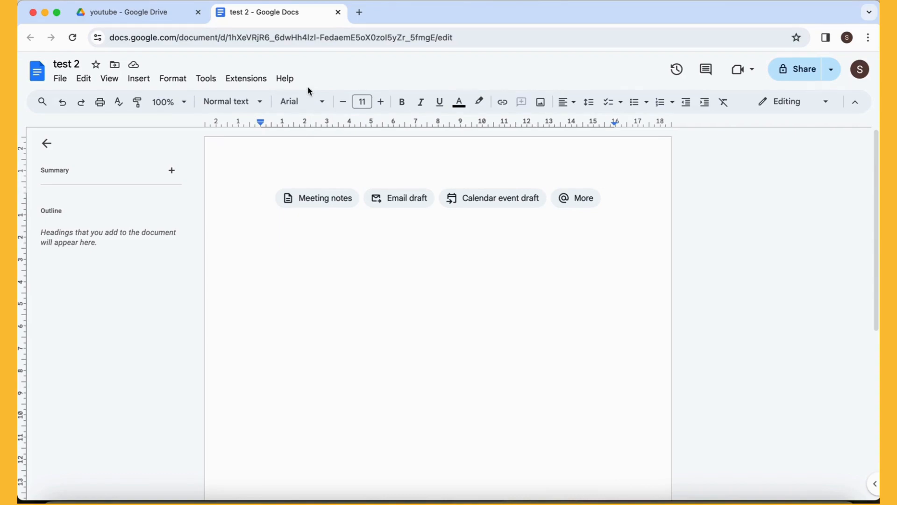
Close the test 2 document, reopen it from the youtube folder in Google Drive, and close it again.
left_click(339, 12)
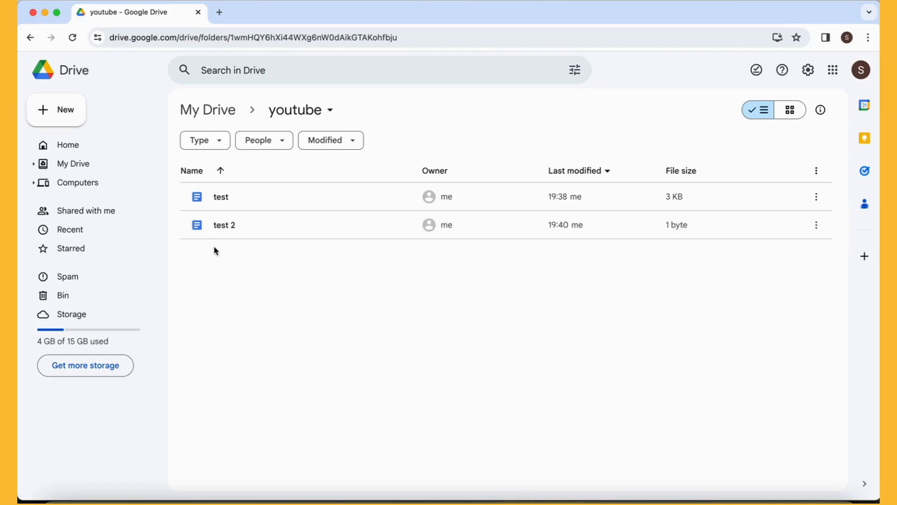
double_click(231, 227)
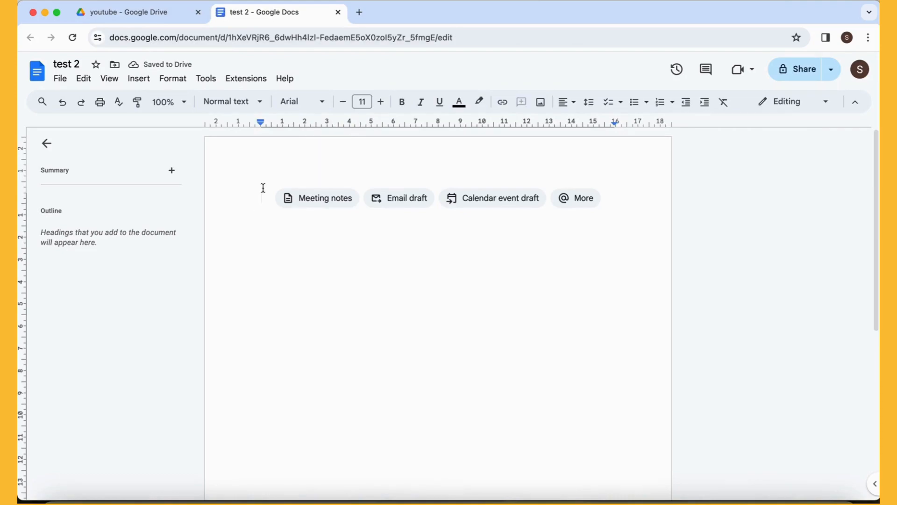
left_click(340, 16)
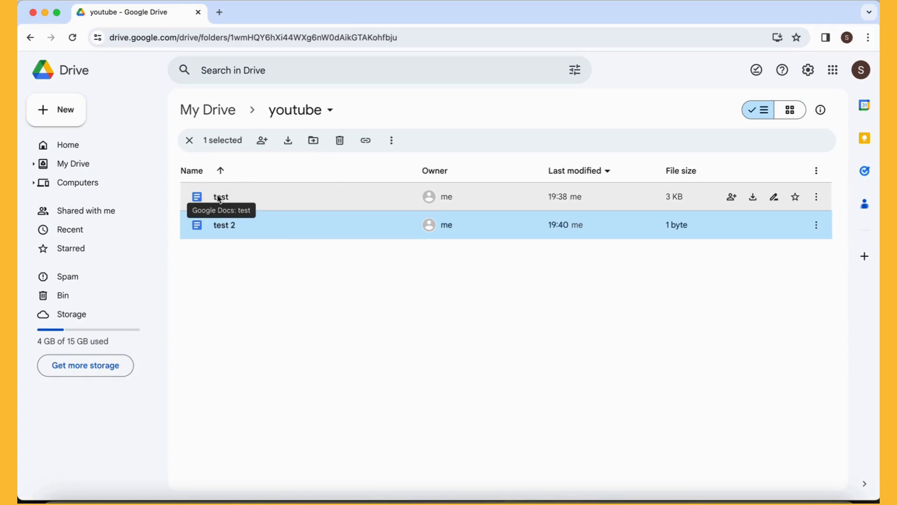
Move the test 2 file to the bin and open the "test" document in Google Docs.
left_click(340, 140)
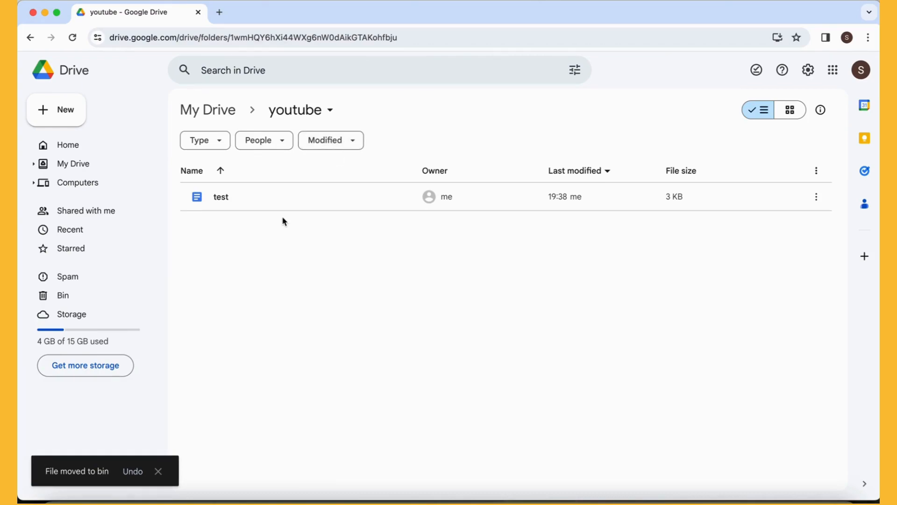
double_click(248, 202)
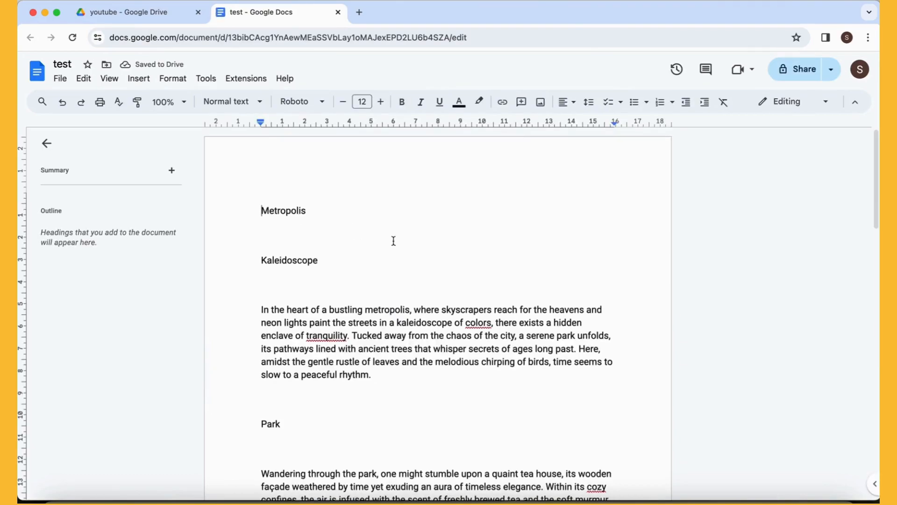
Apply the Title style to the "Metropolis" line at the start of the document.
mouse_move(878, 195)
left_mouse_down()
mouse_move(878, 439)
mouse_move(878, 198)
left_mouse_up()
left_click_drag(339, 212, 244, 208)
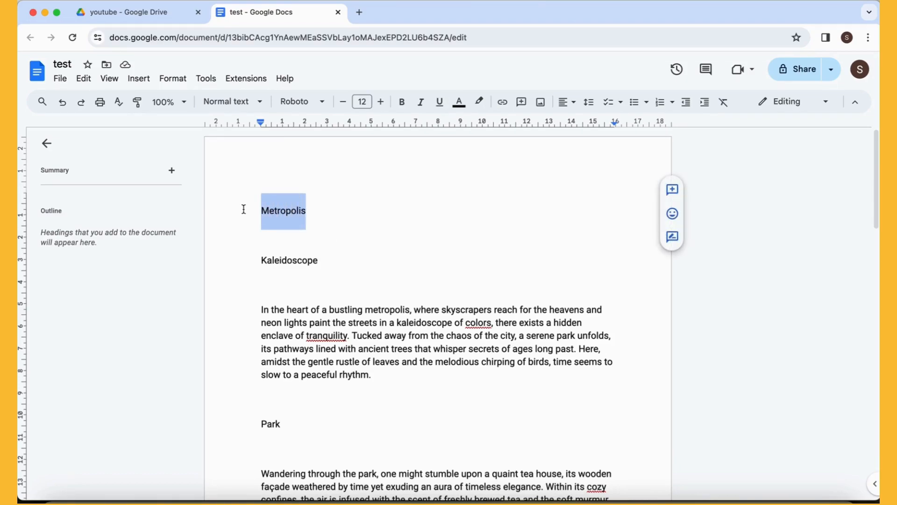
left_click(259, 103)
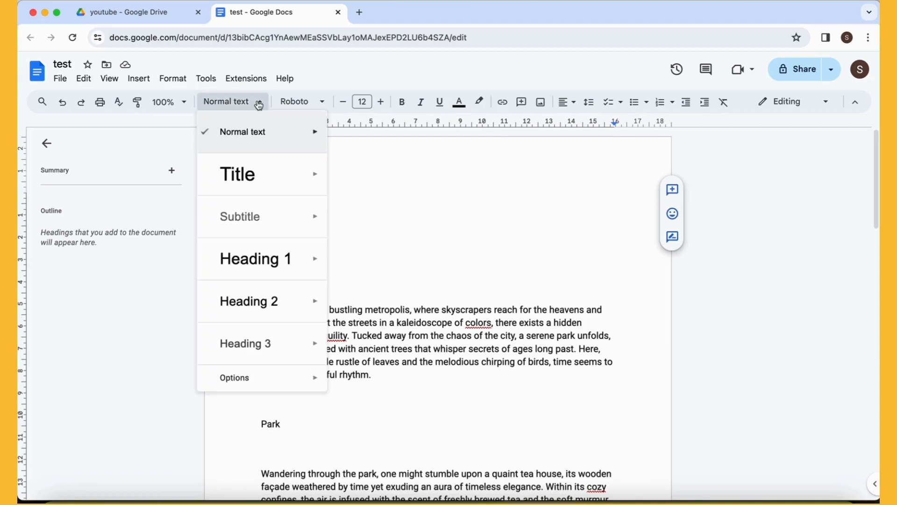
left_click(261, 172)
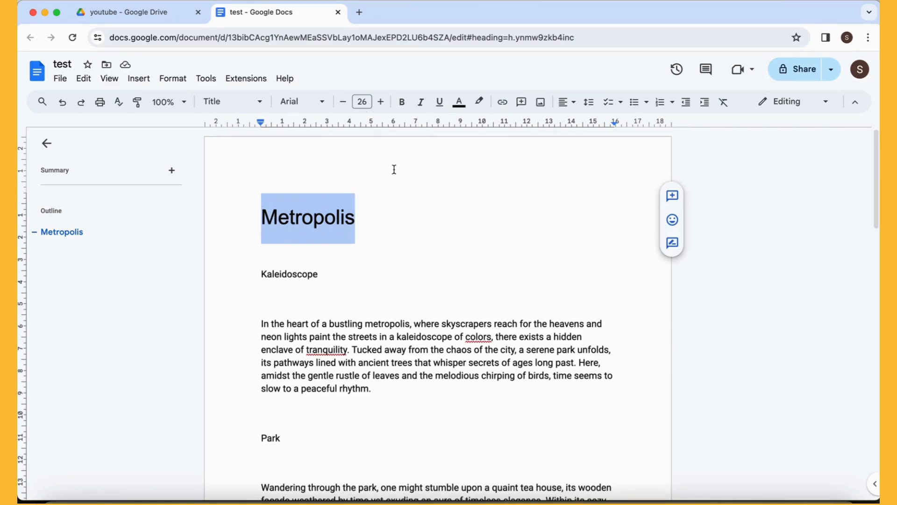
Set the "Metropolis" title's font to Impact and centre-align it.
left_click(316, 103)
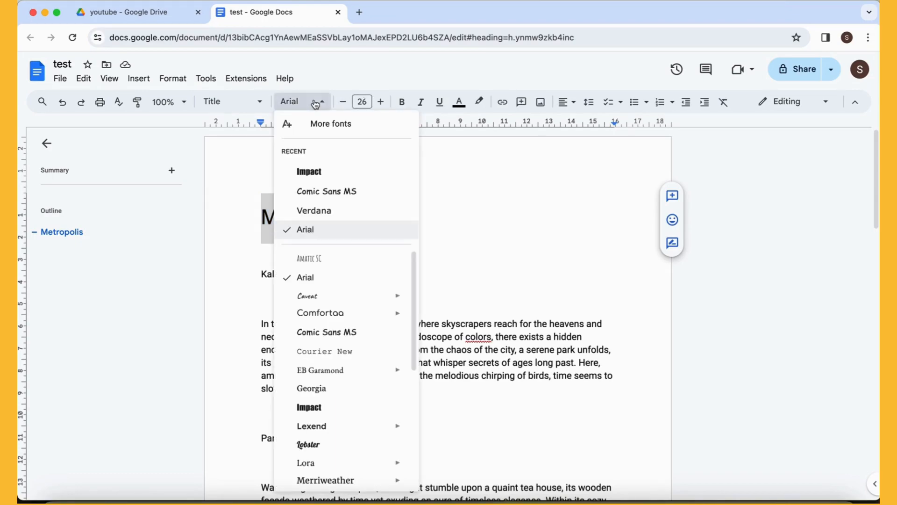
left_click(357, 406)
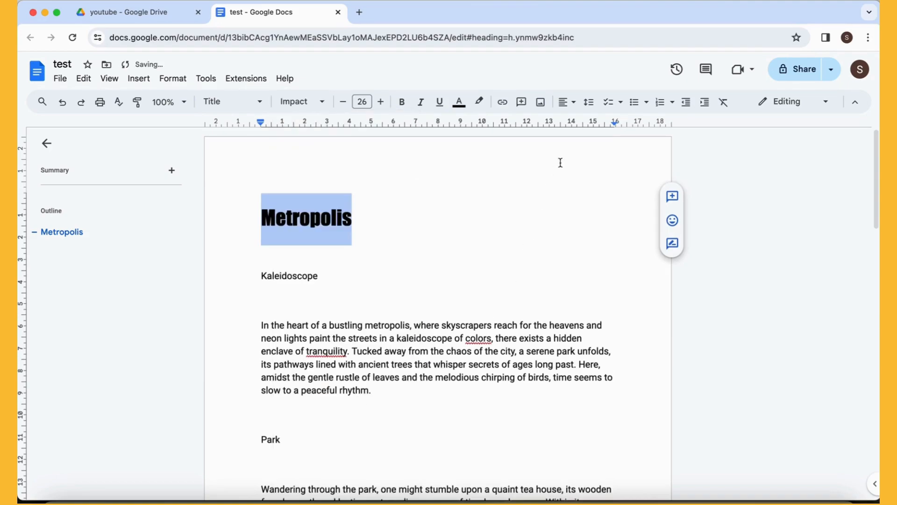
left_click(573, 106)
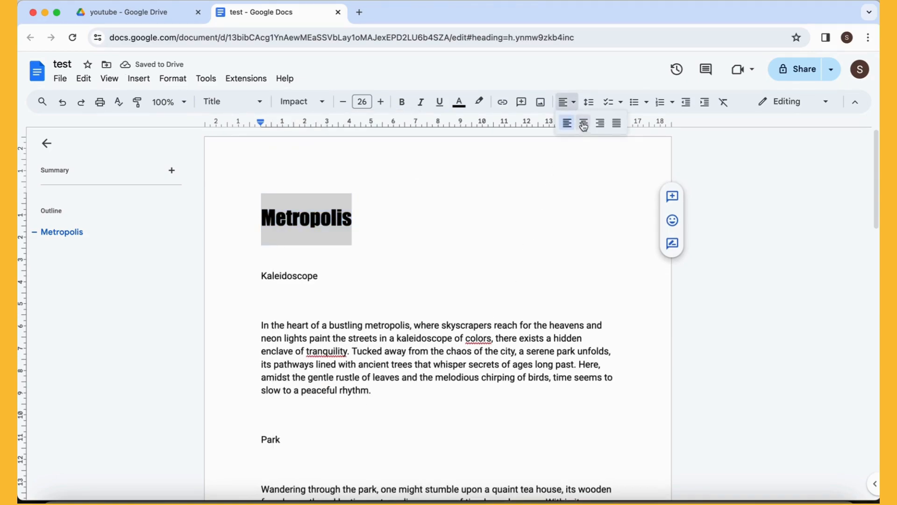
left_click(583, 124)
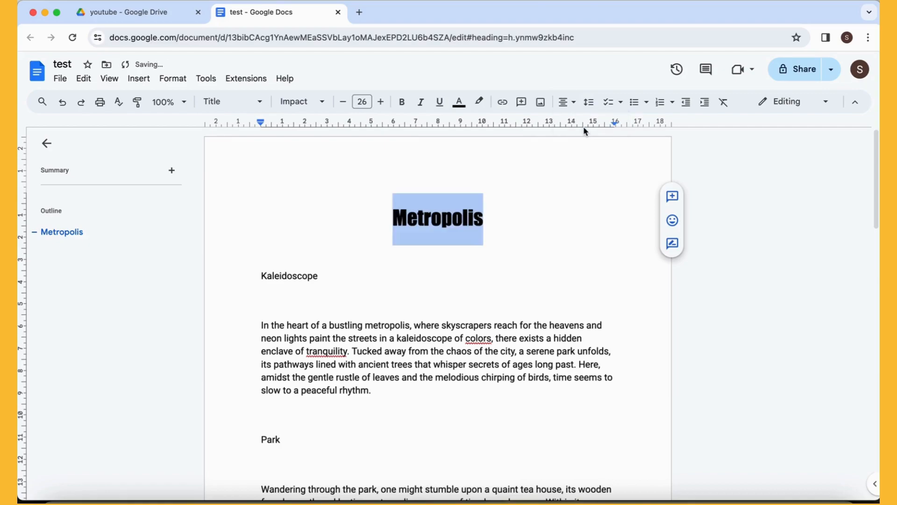
Apply the Heading 1 style to the "Kaleidoscope" line below the Metropolis title.
left_click(333, 274)
left_click_drag(330, 275, 231, 277)
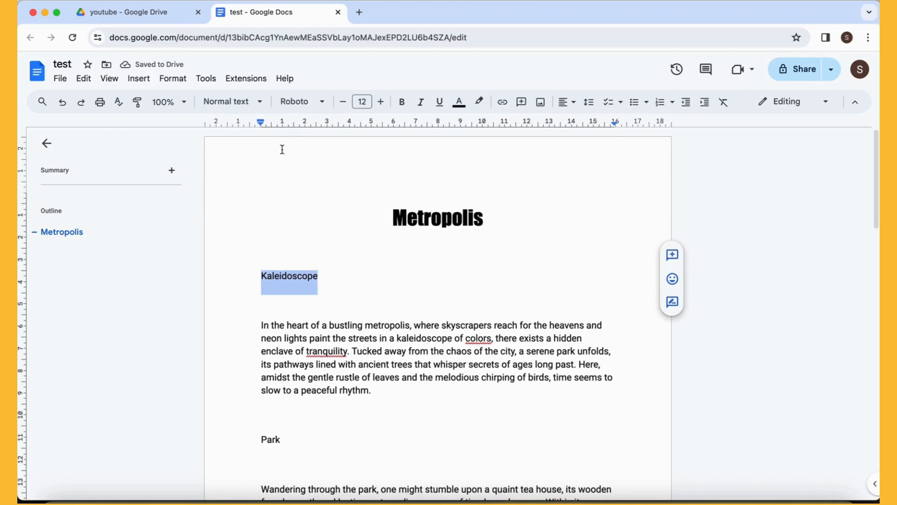
left_click(256, 102)
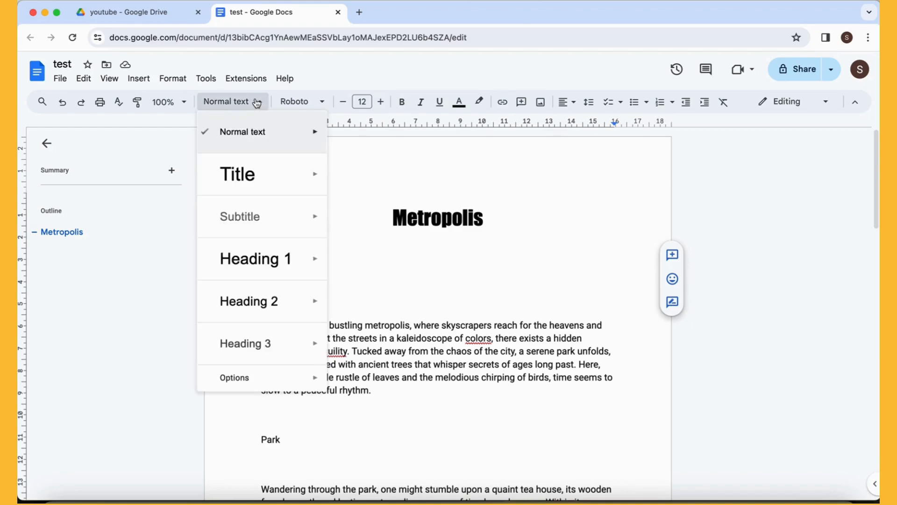
mouse_move(280, 259)
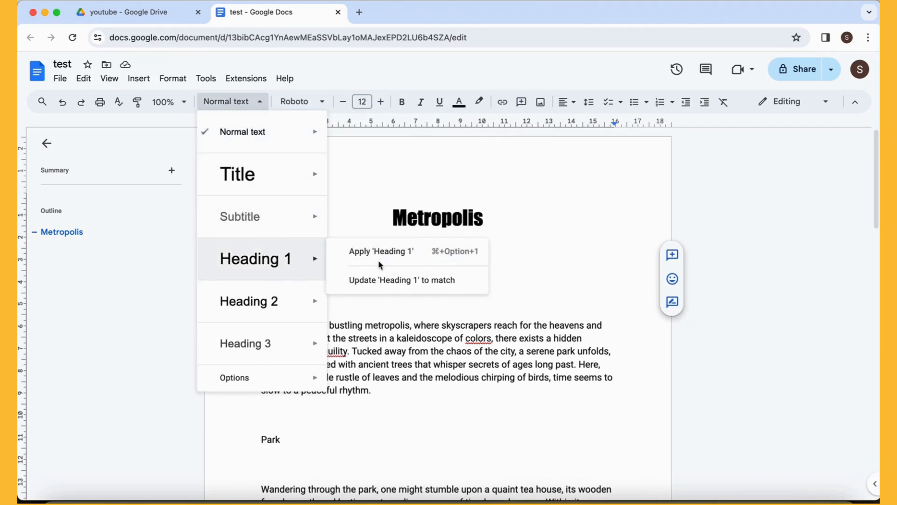
left_click(391, 259)
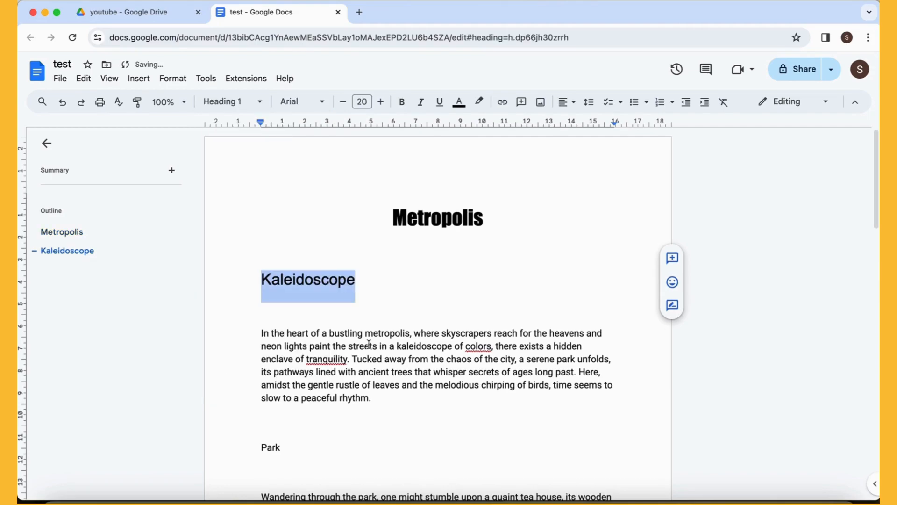
Apply the Heading 1 style to the "Park" line.
left_click_drag(309, 446, 220, 444)
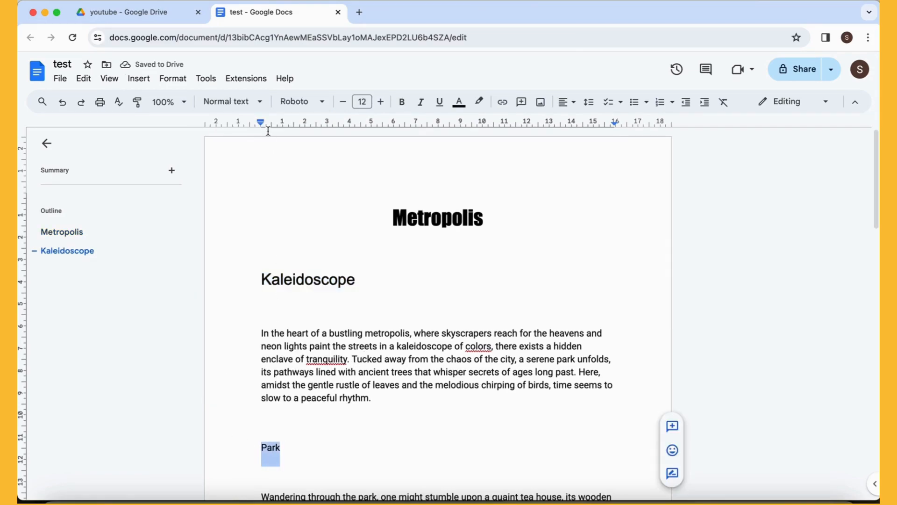
left_click(250, 102)
mouse_move(295, 268)
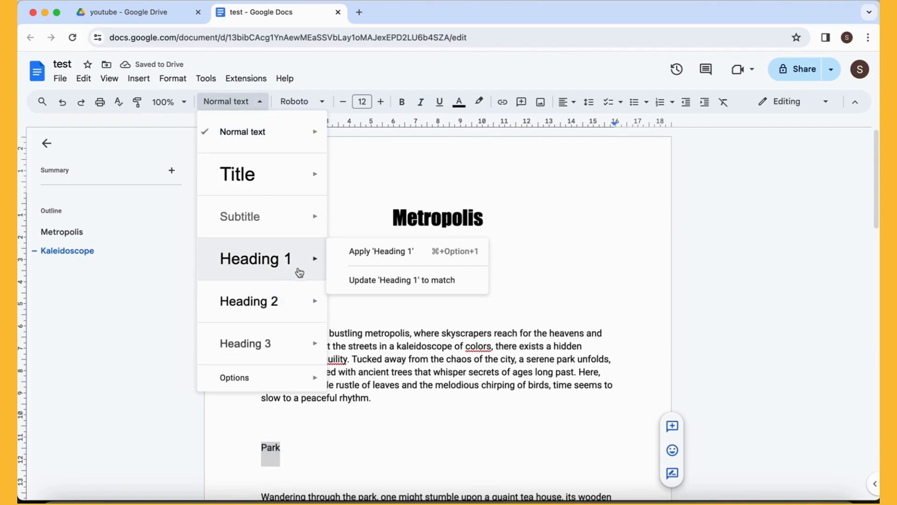
left_click(330, 256)
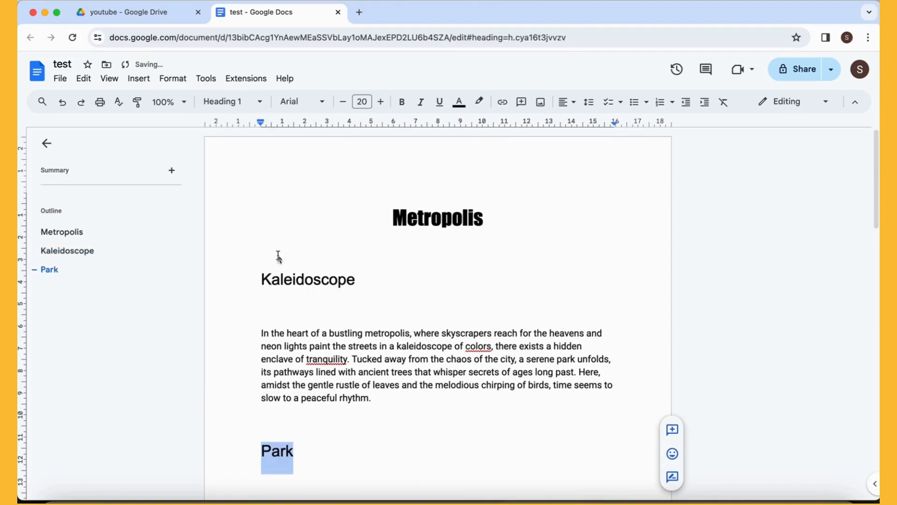
Format the "Pond" line near the end of the first page as Heading 2.
left_click_drag(878, 186, 878, 304)
left_click_drag(320, 182, 238, 166)
left_click(226, 101)
mouse_move(248, 279)
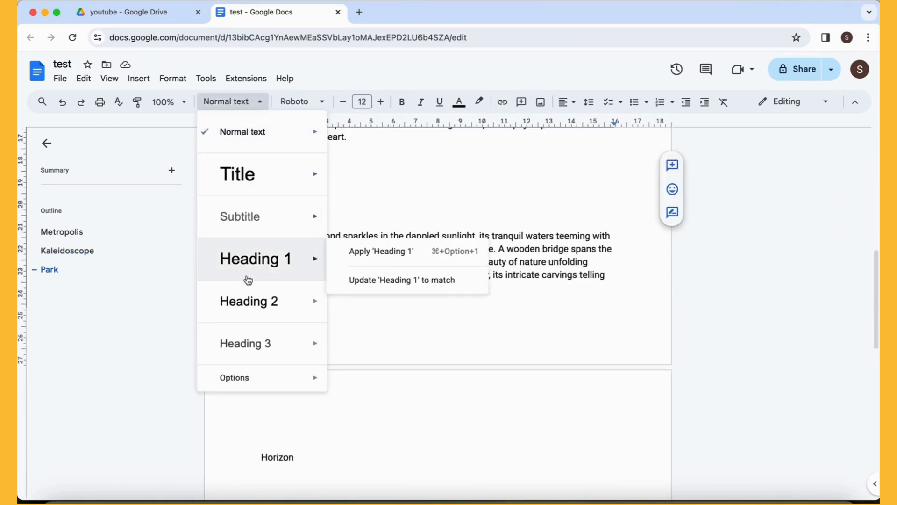
left_click(266, 307)
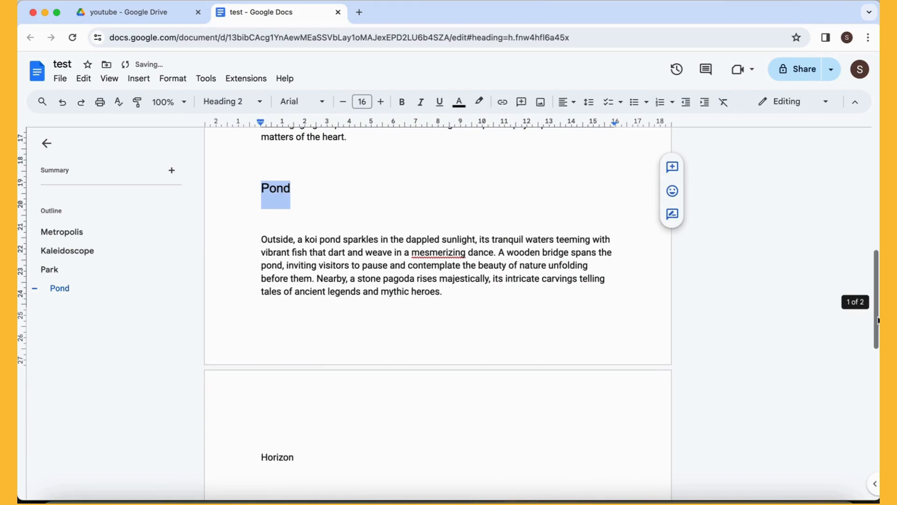
Format the "Horizon" line at the start of the second page as Heading 2.
scroll(879, 375, "down", 5)
left_click_drag(326, 221, 226, 220)
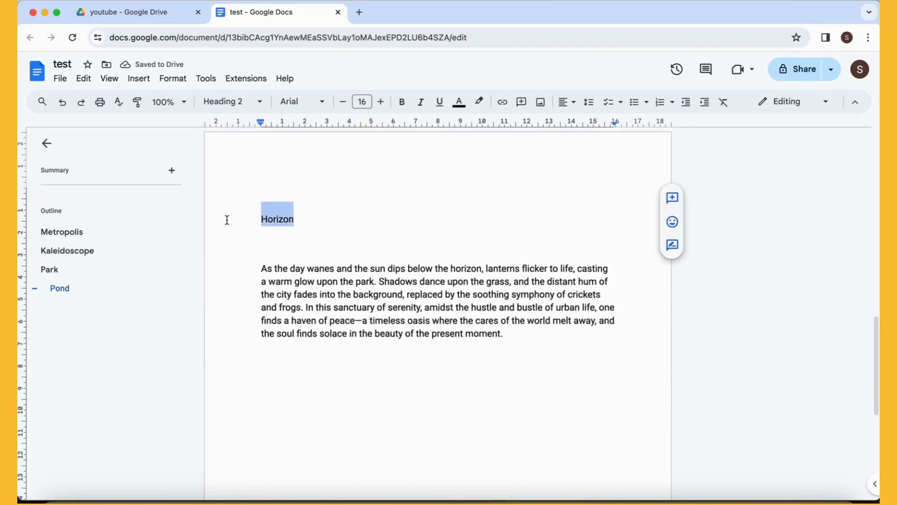
left_click(252, 101)
mouse_move(262, 218)
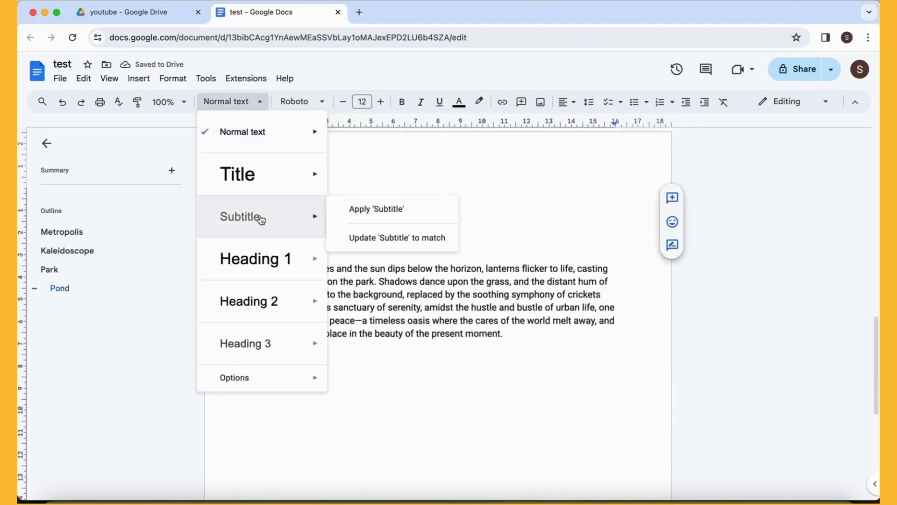
left_click(255, 300)
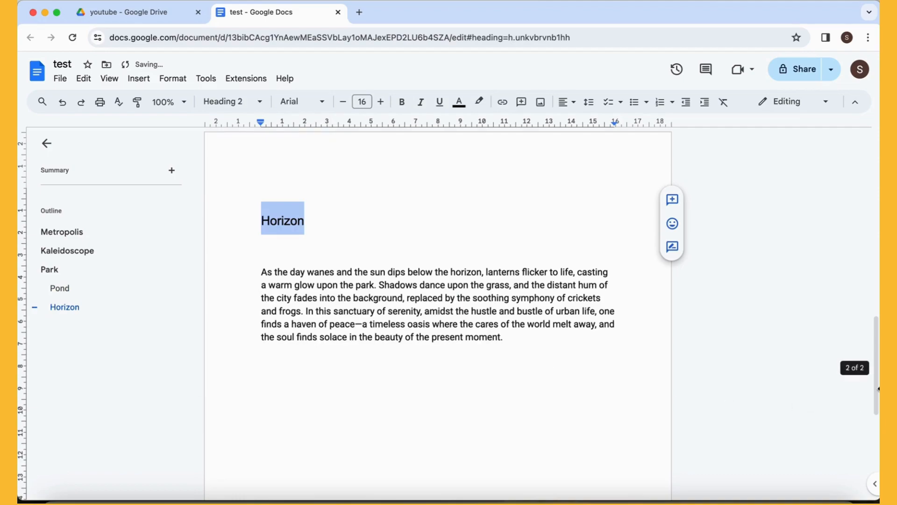
Use the document outline to jump in turn to the Metropolis, Kaleidoscope, Park, Pond and Horizon headings.
scroll(876, 369, "up", 3)
scroll(877, 370, "up", 10)
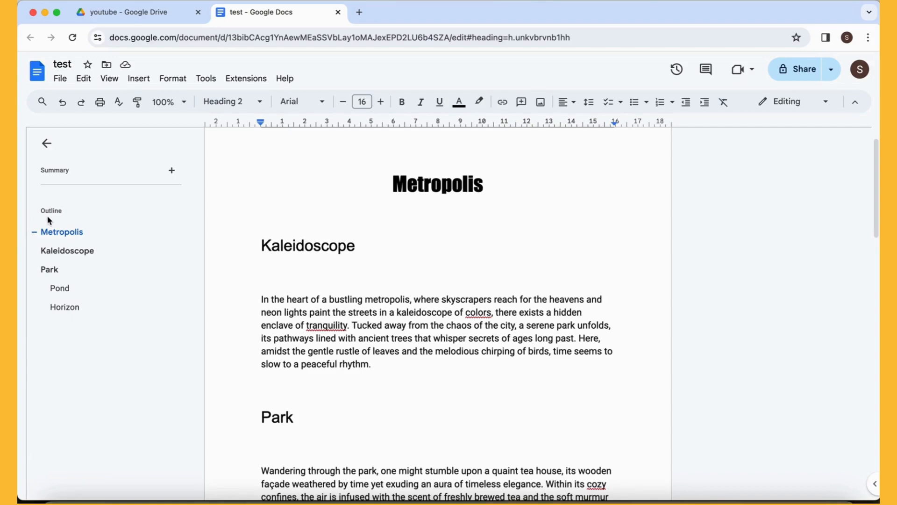
left_click(71, 233)
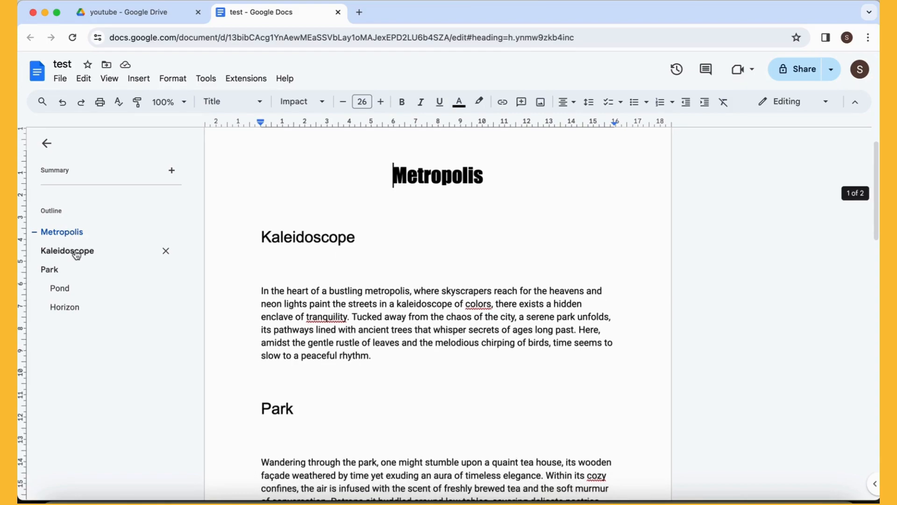
left_click(73, 251)
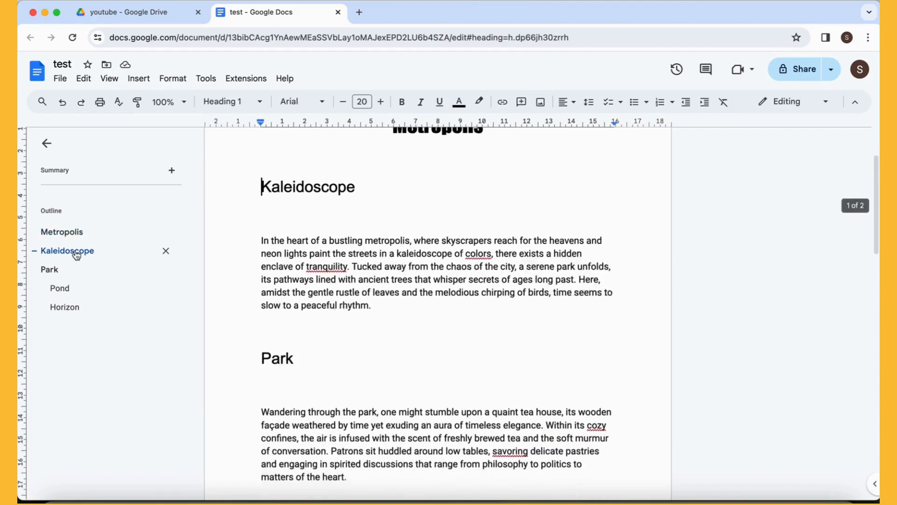
left_click(49, 271)
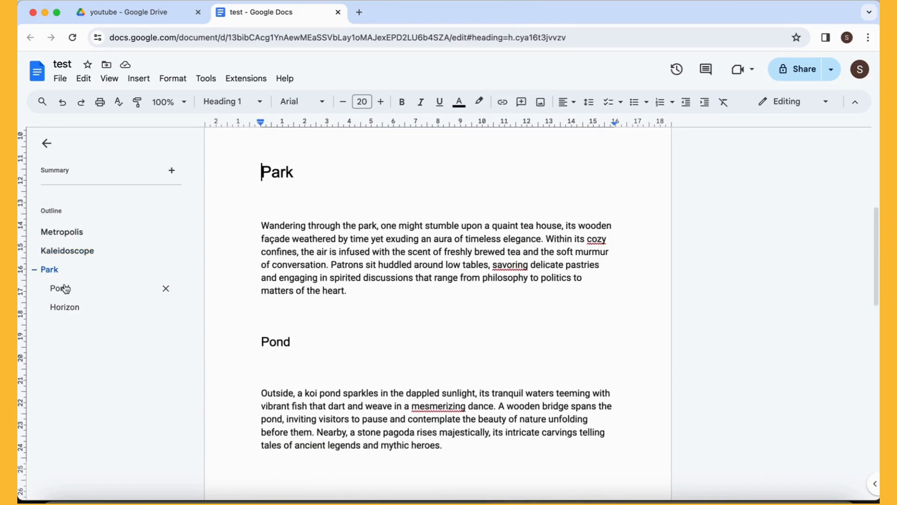
left_click(65, 289)
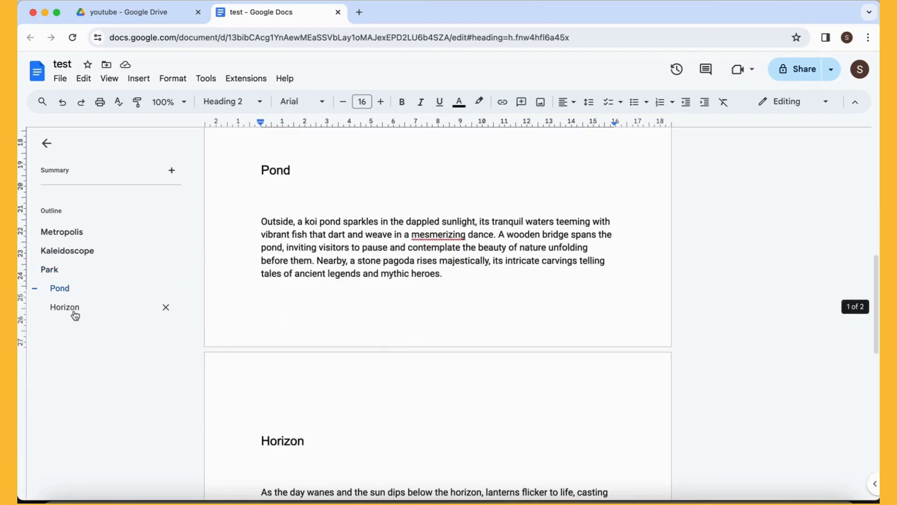
left_click(75, 315)
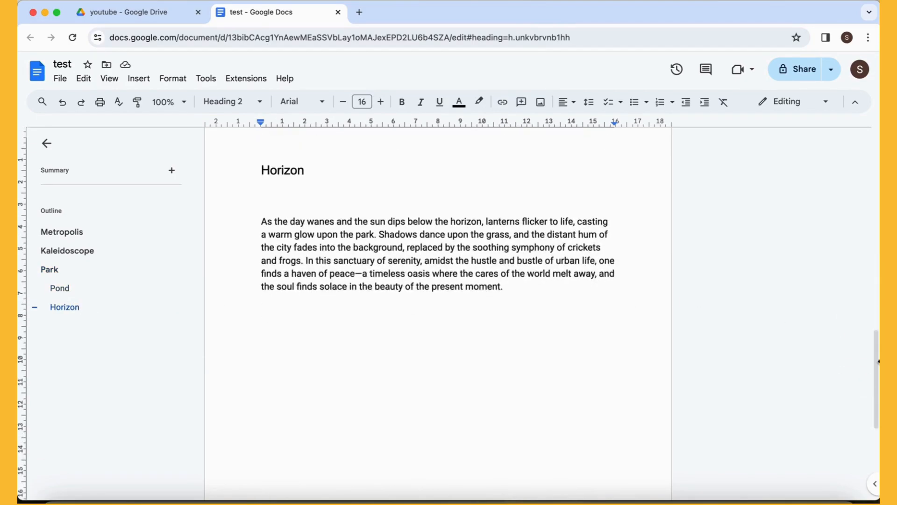
Set the body paragraph under the Kaleidoscope heading to Georgia, font size 11.
left_click_drag(875, 369, 876, 199)
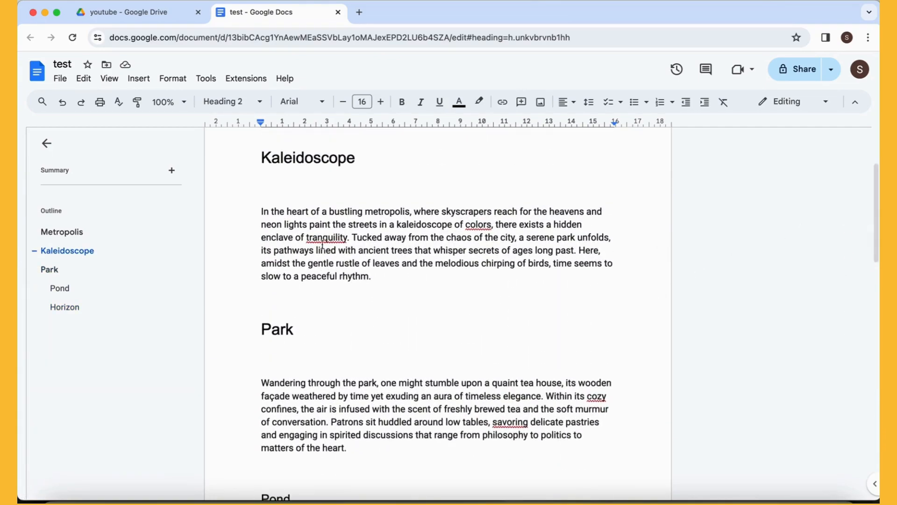
left_click_drag(258, 213, 380, 275)
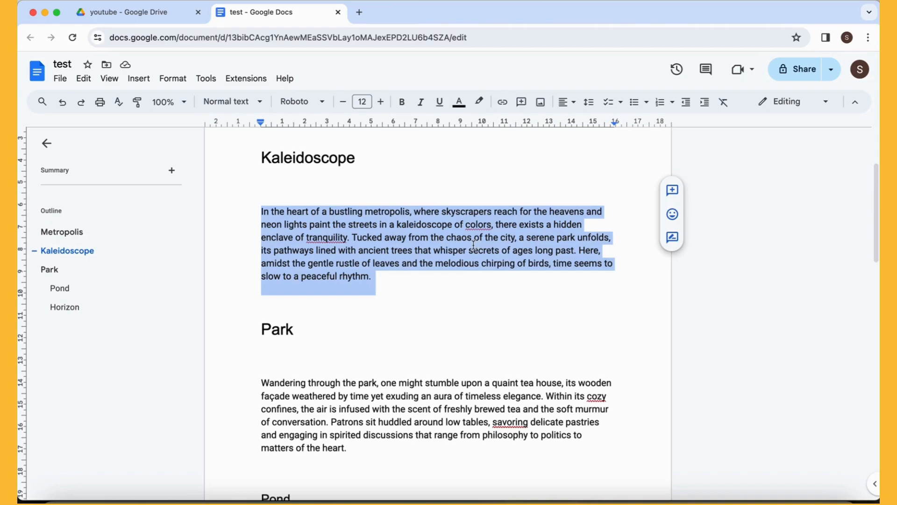
left_click(322, 109)
scroll(346, 264, "up", 1)
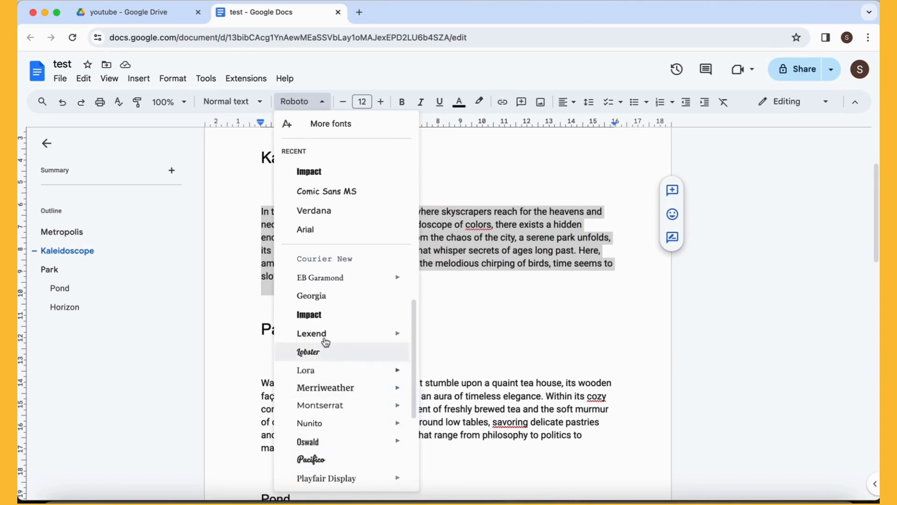
left_click(336, 296)
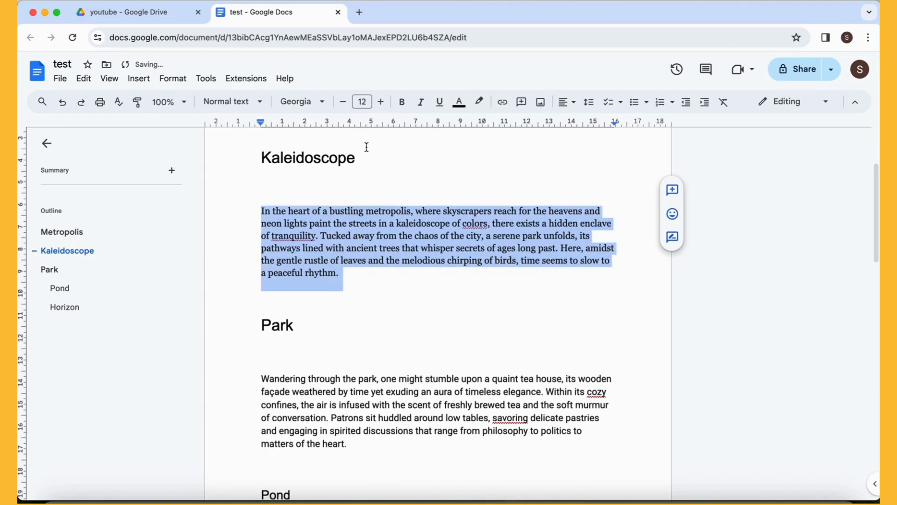
left_click(347, 103)
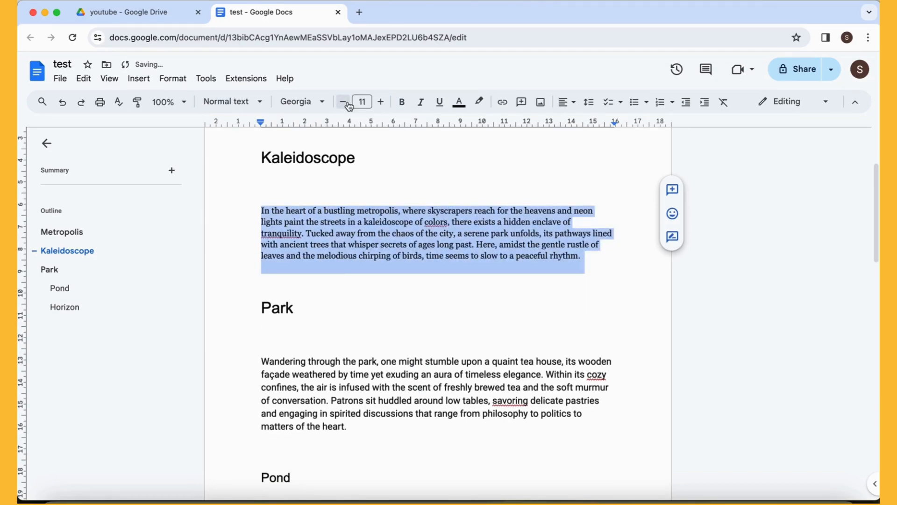
Try out bold, italic and underline on the paragraph under Kaleidoscope and remove each of them again.
left_click(401, 104)
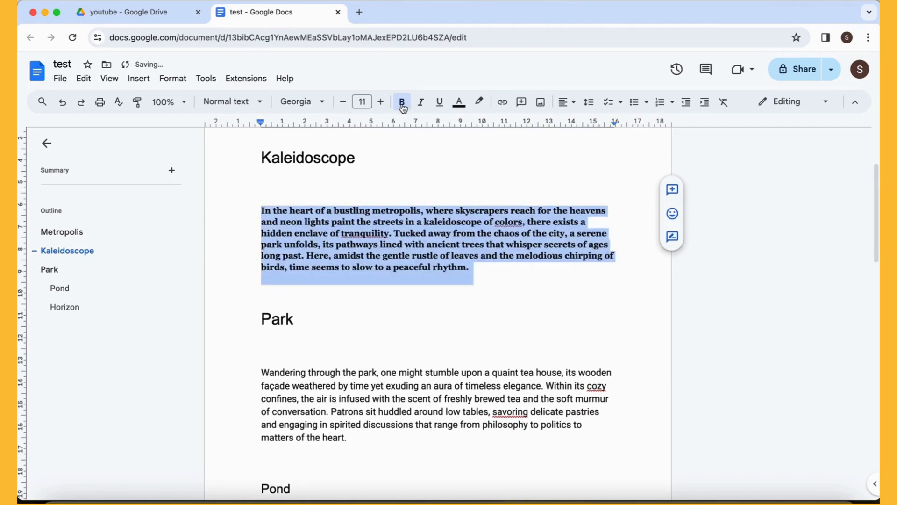
left_click(402, 104)
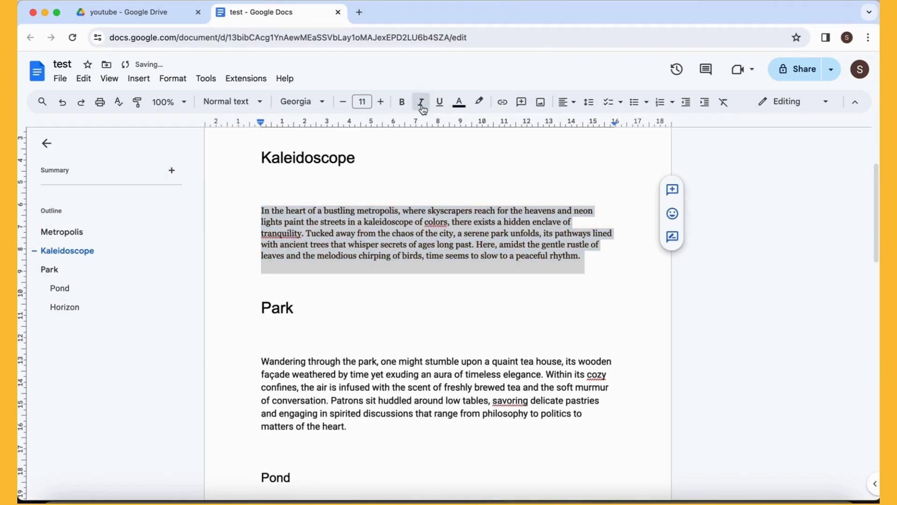
left_click(421, 103)
left_click(440, 104)
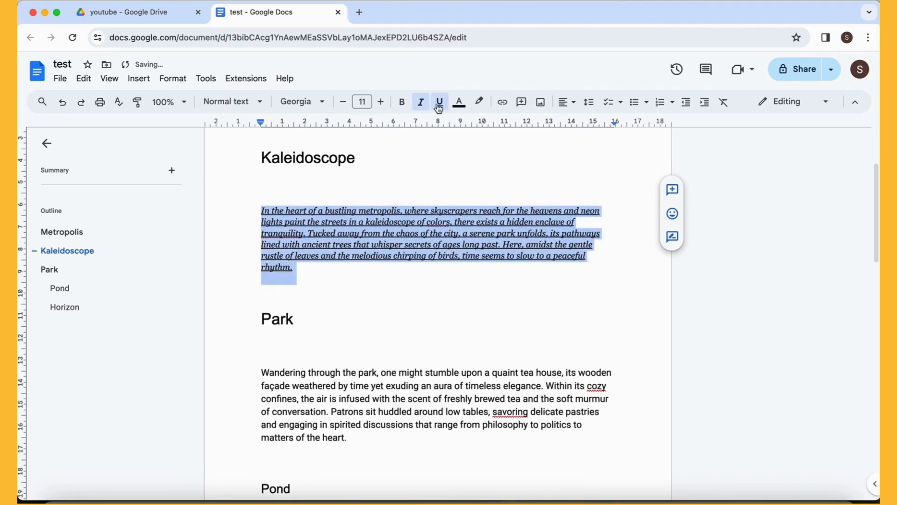
left_click(438, 107)
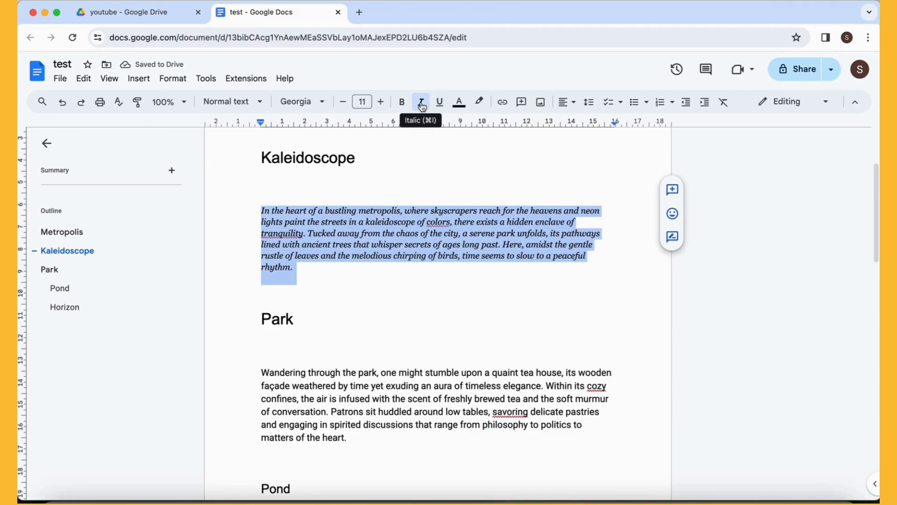
left_click(422, 106)
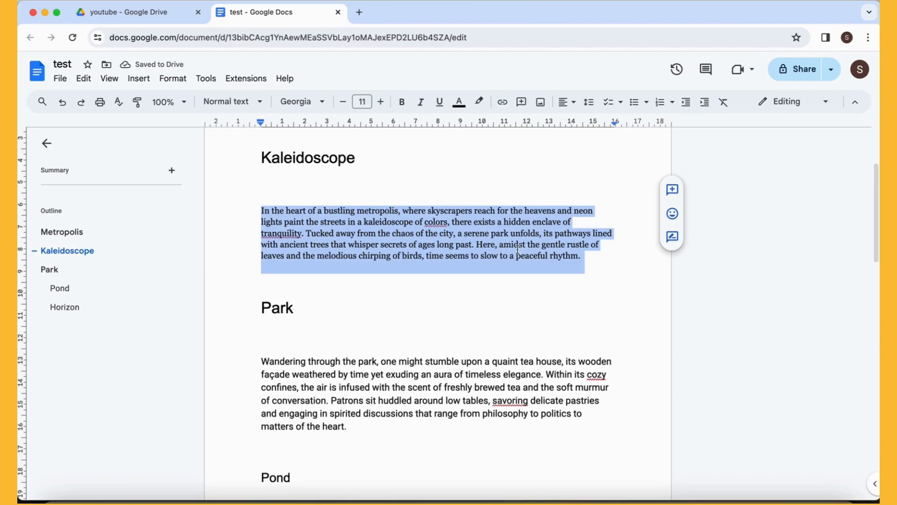
Copy the Kaleidoscope paragraph's formatting with Paint format for repeated use and apply it to the paragraph under Park.
mouse_move(878, 222)
left_mouse_down()
mouse_move(878, 368)
mouse_move(877, 232)
left_mouse_up()
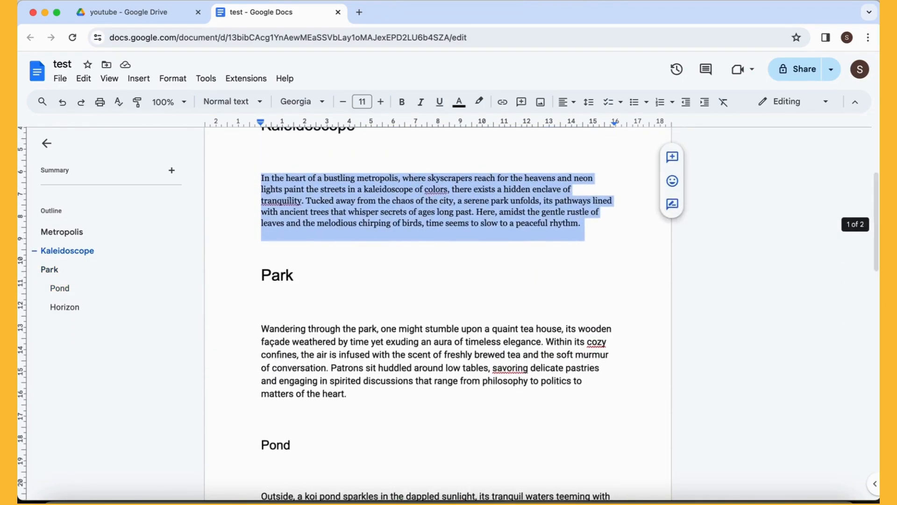
left_click(136, 107)
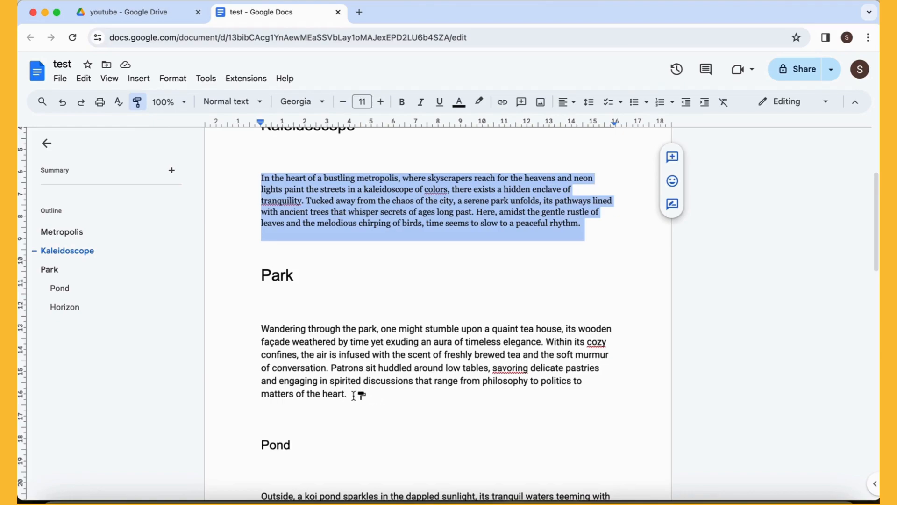
mouse_move(360, 394)
left_mouse_down()
mouse_move(310, 379)
mouse_move(255, 332)
left_mouse_up()
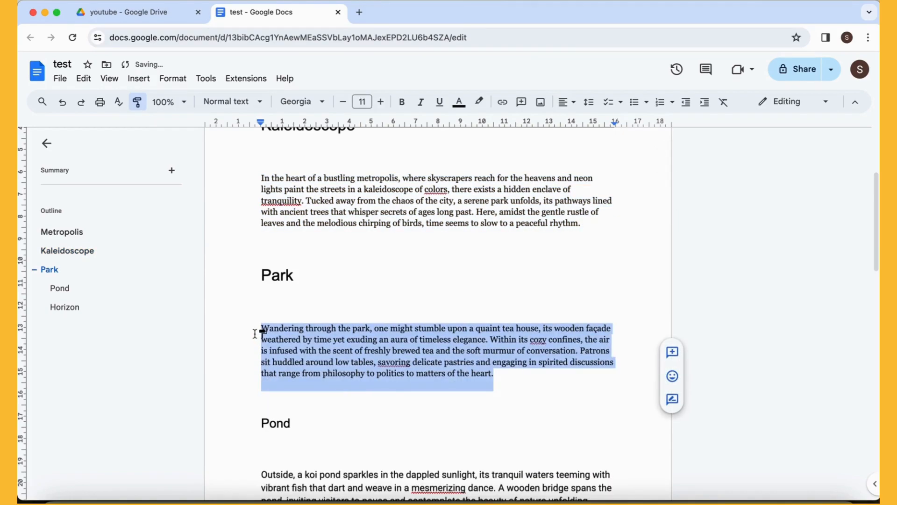
Apply the copied paragraph formatting to the body paragraphs under the Pond and Horizon headings.
left_click_drag(878, 252, 877, 325)
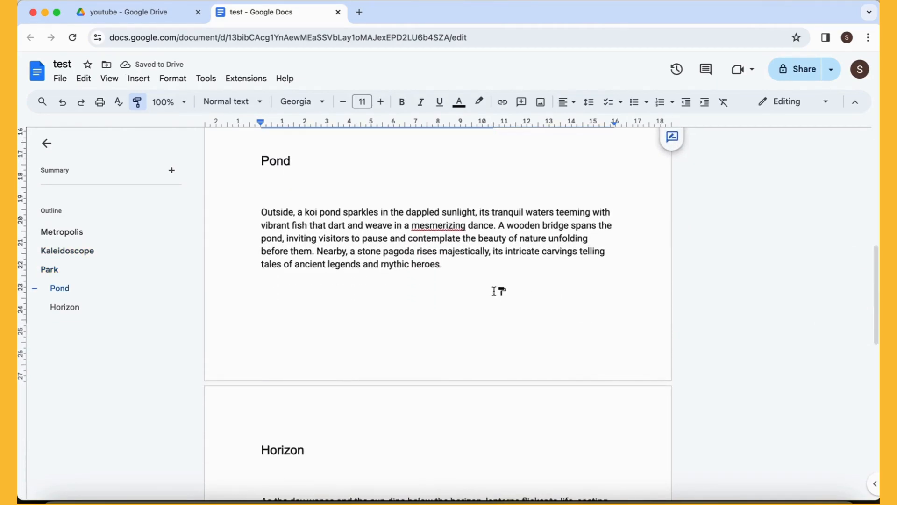
mouse_move(467, 269)
left_mouse_down()
mouse_move(361, 257)
mouse_move(255, 215)
left_mouse_up()
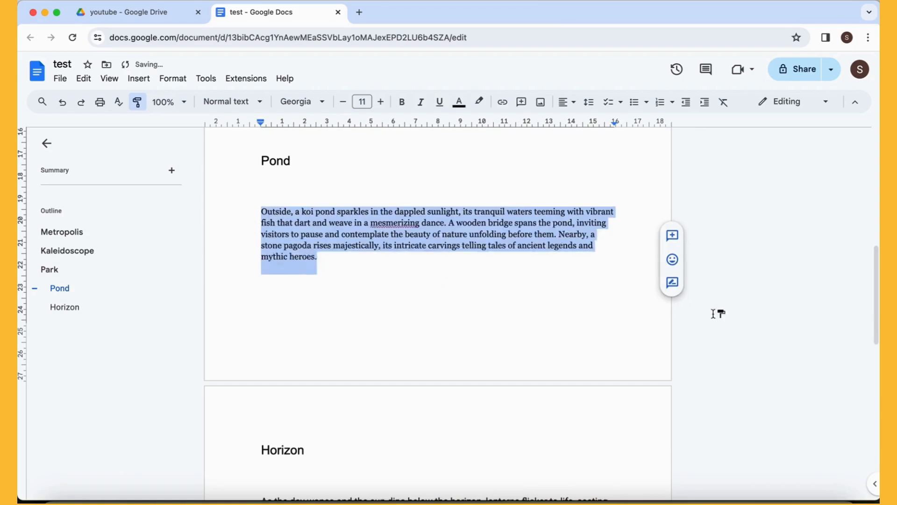
left_click_drag(876, 312, 877, 376)
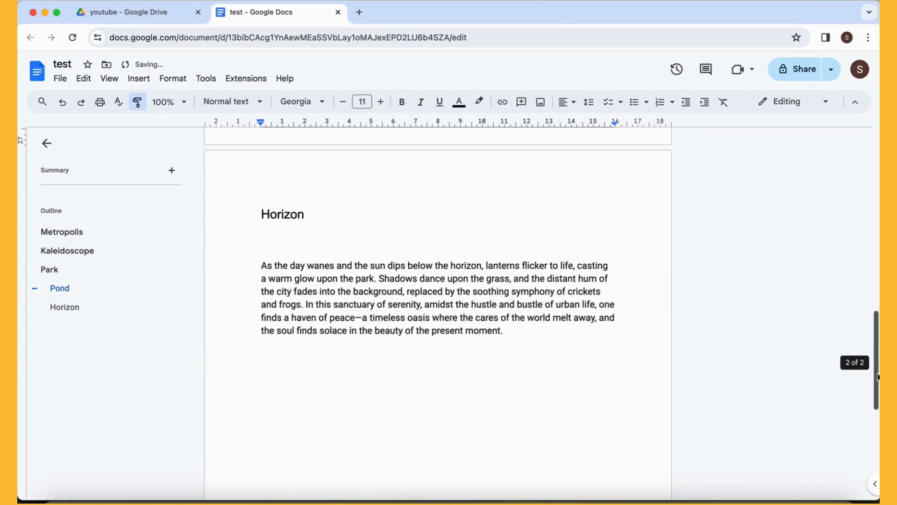
mouse_move(517, 330)
left_mouse_down()
mouse_move(352, 305)
mouse_move(260, 262)
left_mouse_up()
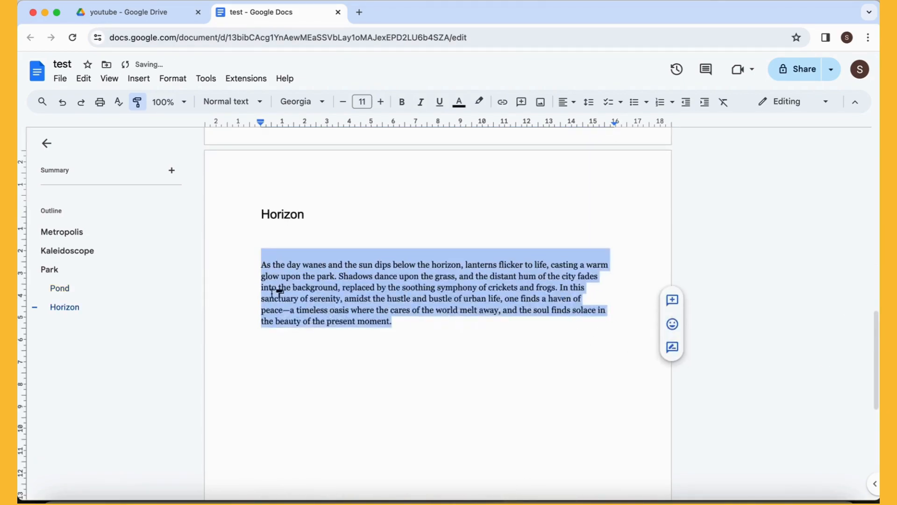
Turn off Paint format and highlight "Tucked away from the chaos of the city" in the Kaleidoscope paragraph in yellow.
left_click_drag(877, 355, 877, 205)
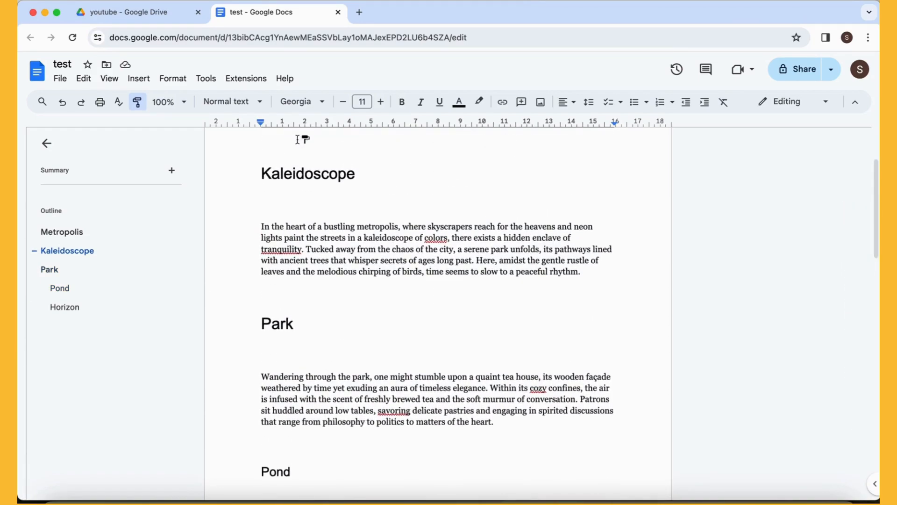
left_click(139, 106)
left_click_drag(306, 250, 453, 254)
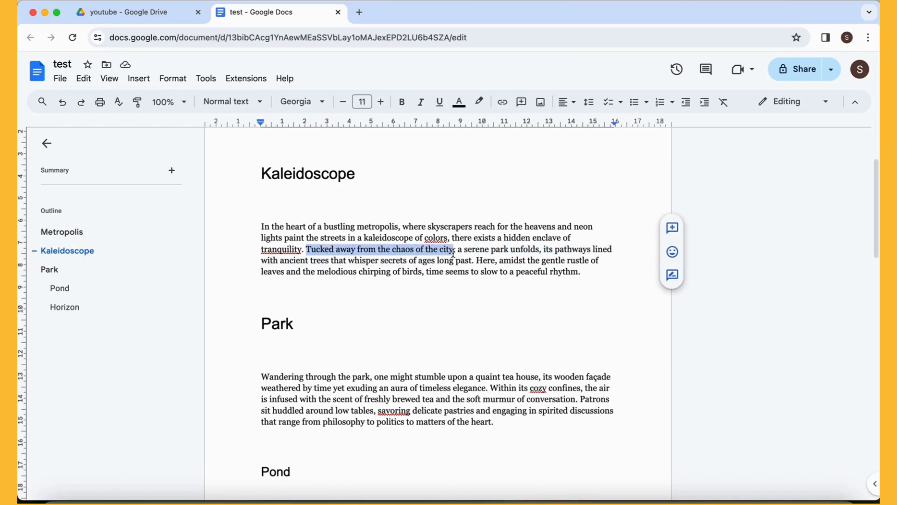
left_click(479, 101)
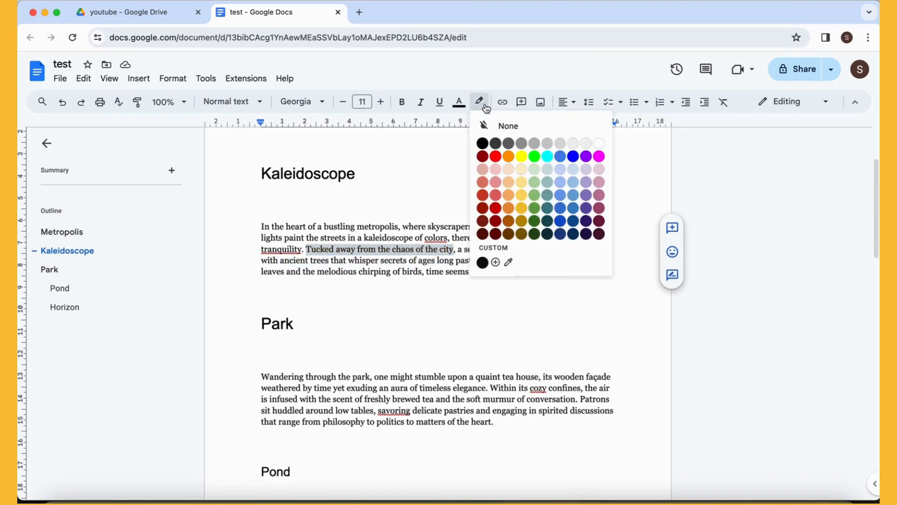
left_click(522, 157)
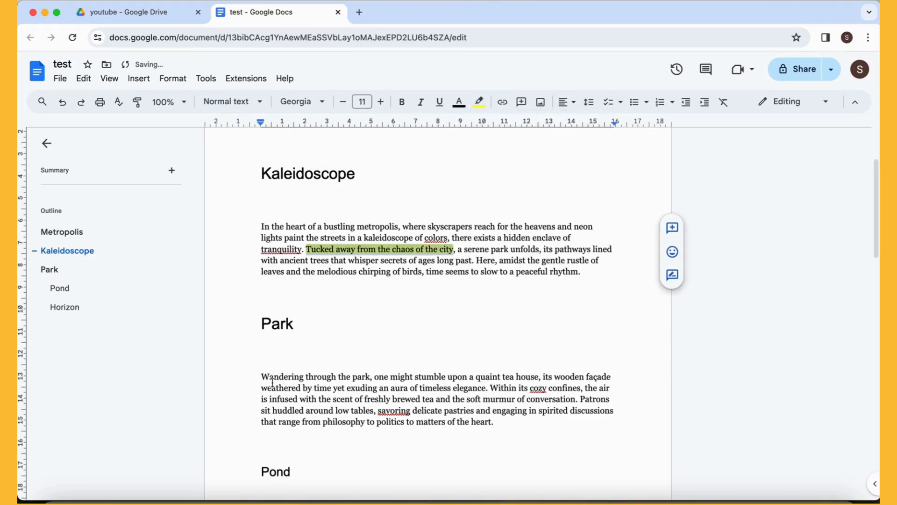
Change the text colour of "Wandering through the park" in the Park paragraph to blue.
left_click_drag(261, 377, 370, 380)
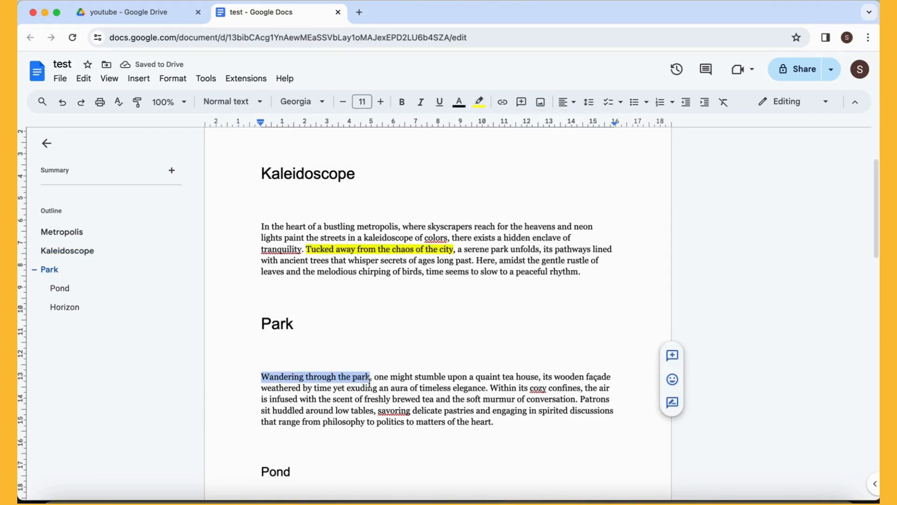
left_click(464, 108)
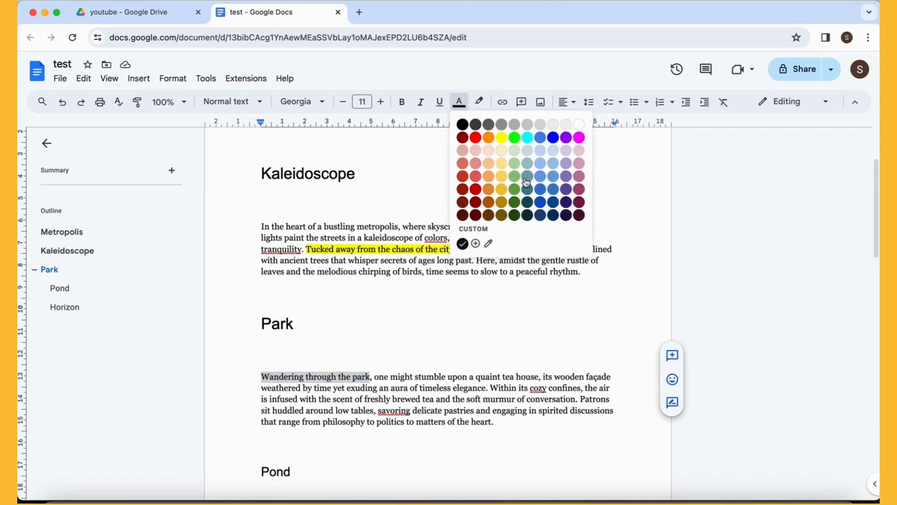
left_click(553, 138)
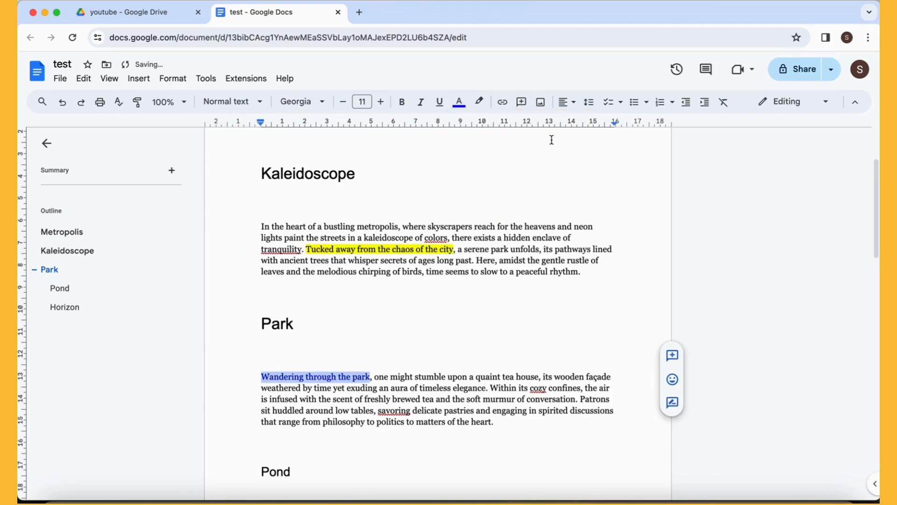
left_click(451, 410)
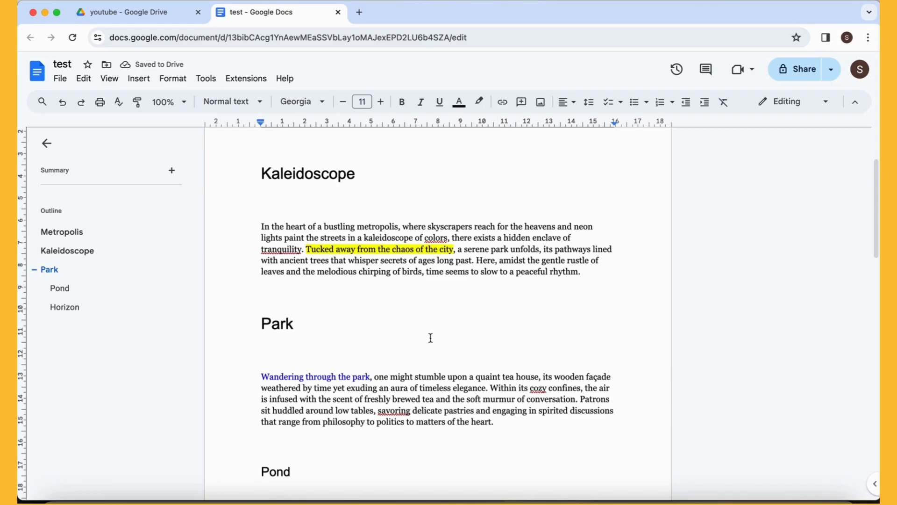
Search the web for "chatgpt" images and insert the black logo on the empty line below the Kaleidoscope paragraph.
left_click(295, 290)
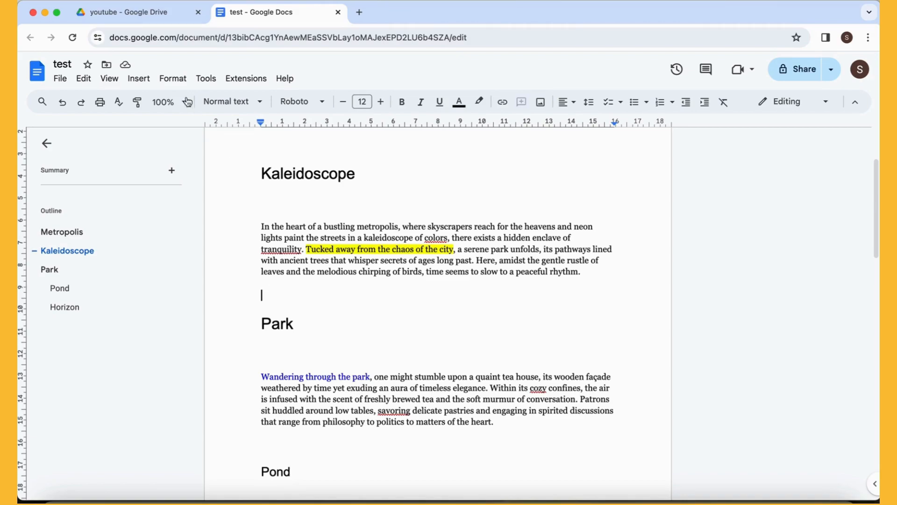
left_click(150, 80)
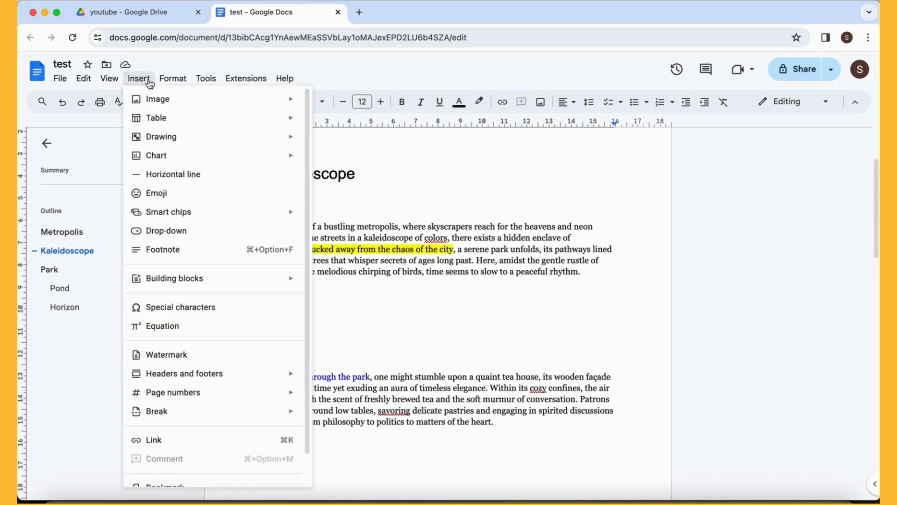
mouse_move(173, 105)
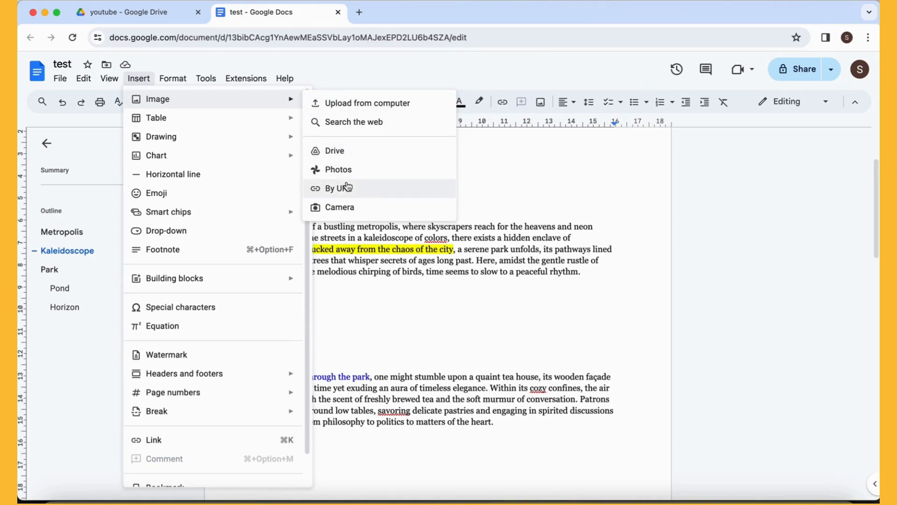
left_click(382, 125)
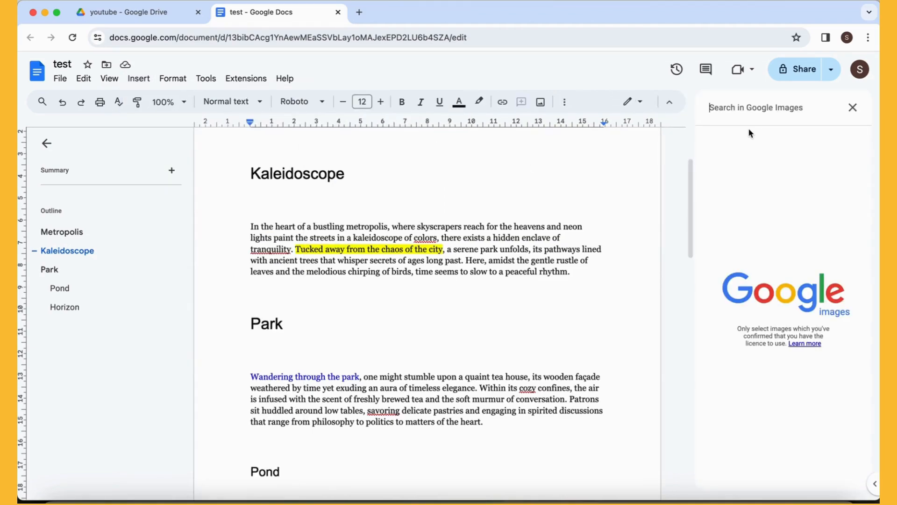
type("ch")
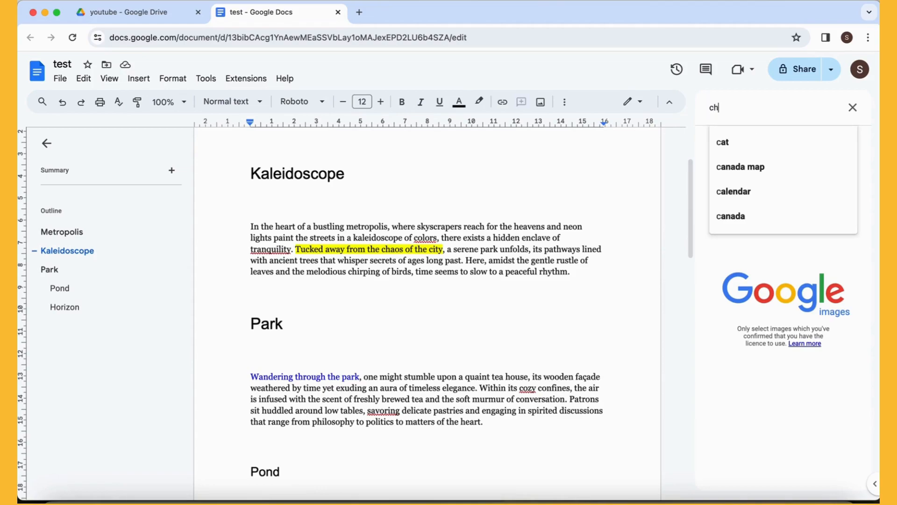
type("atgpy")
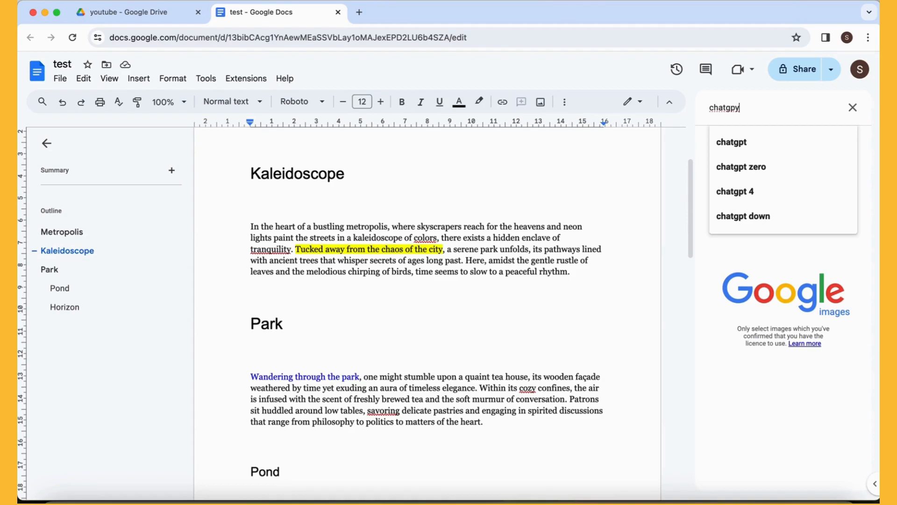
key("BackSpace")
type("t")
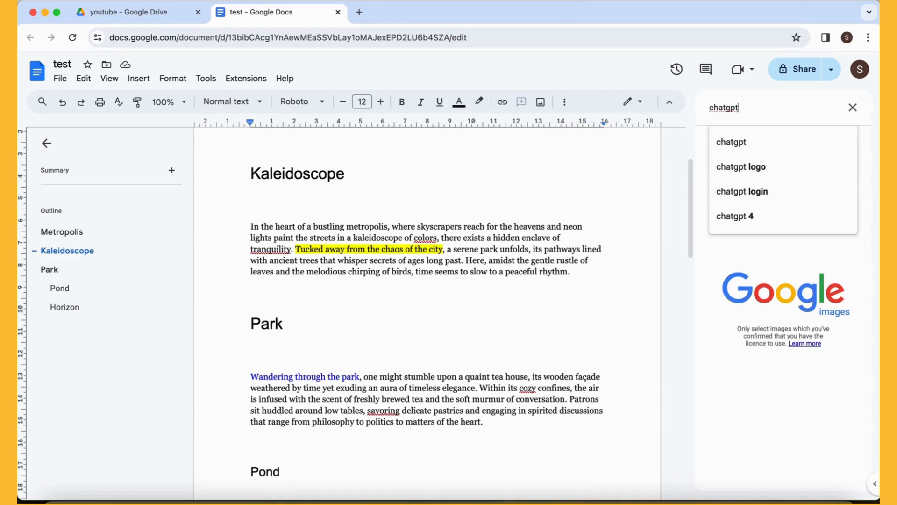
key("Return")
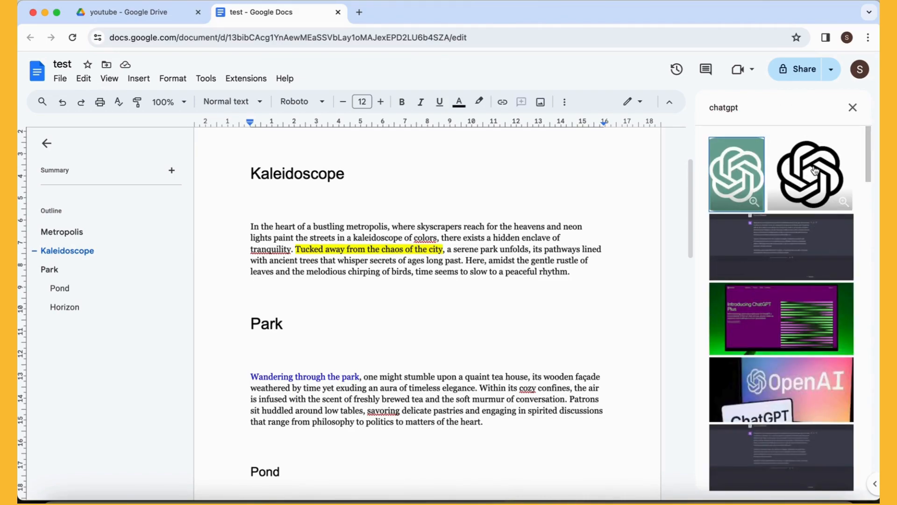
left_click(808, 183)
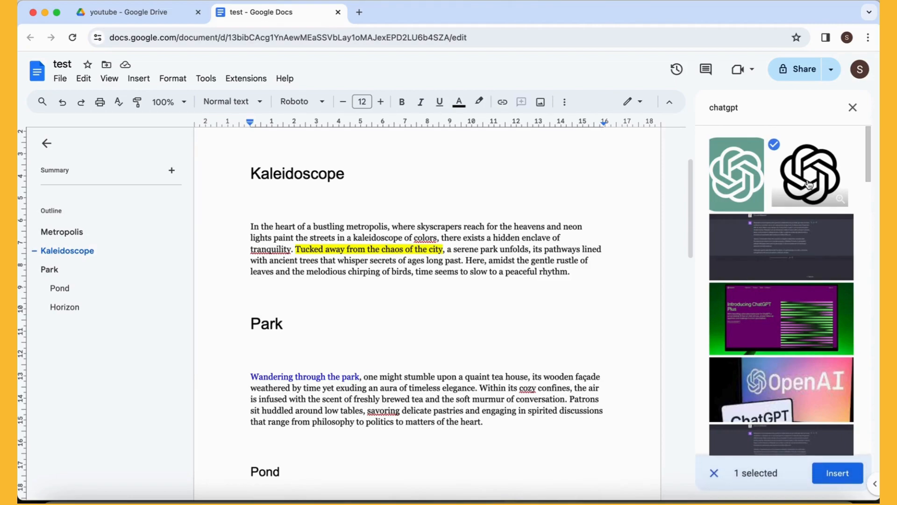
left_click(835, 473)
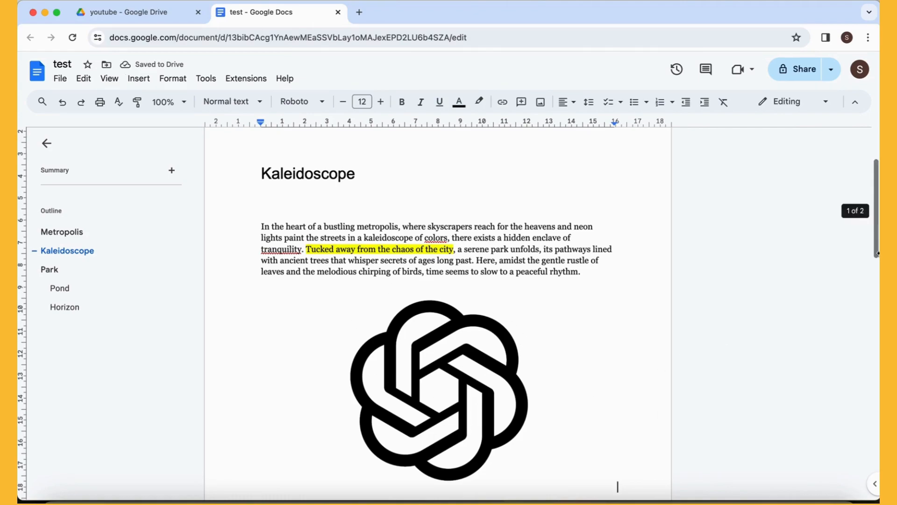
Add a new line below the logo image and insert a 4 x 4 table there.
left_click_drag(878, 251, 878, 299)
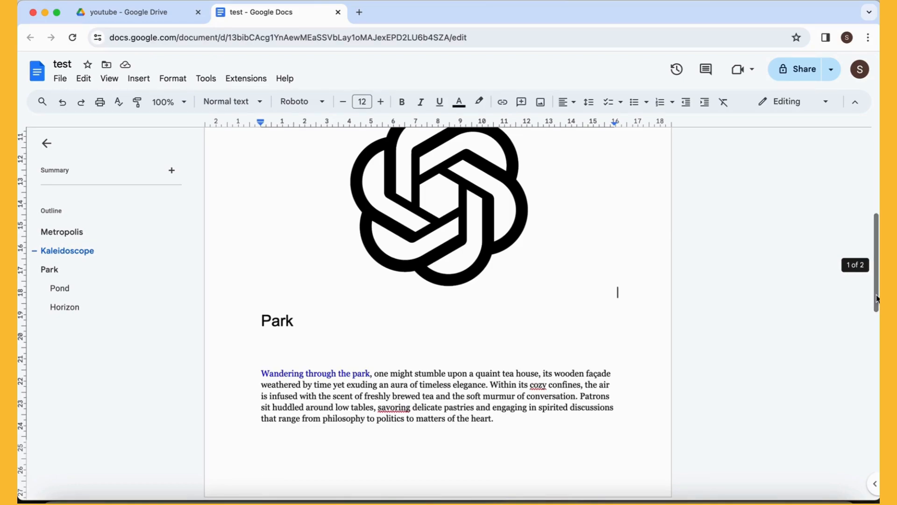
key("Return")
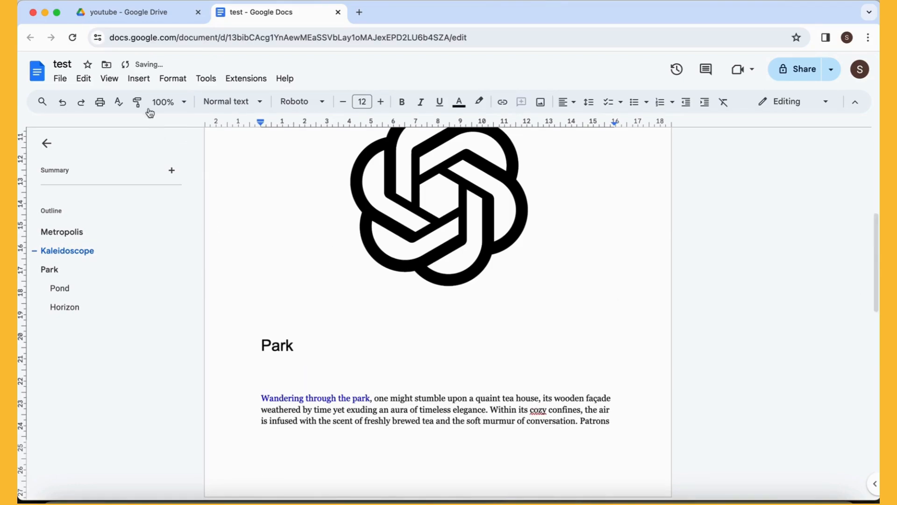
left_click(145, 88)
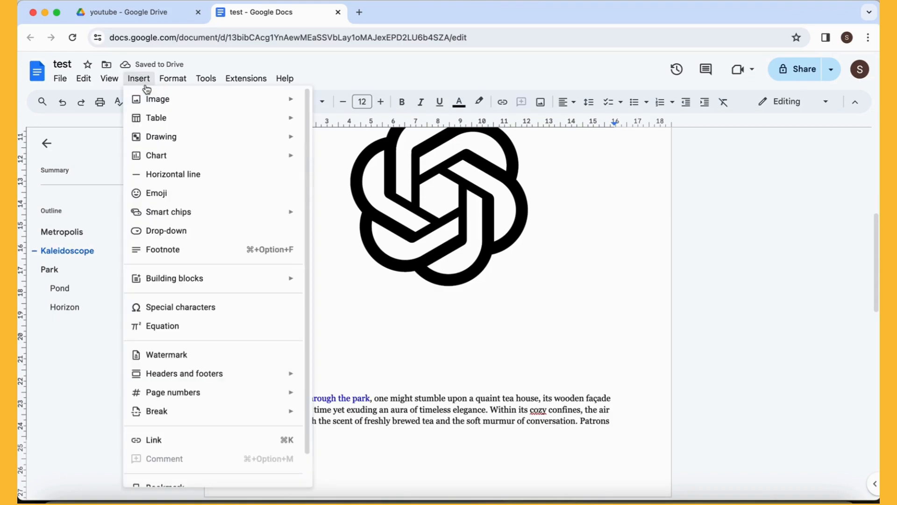
mouse_move(272, 144)
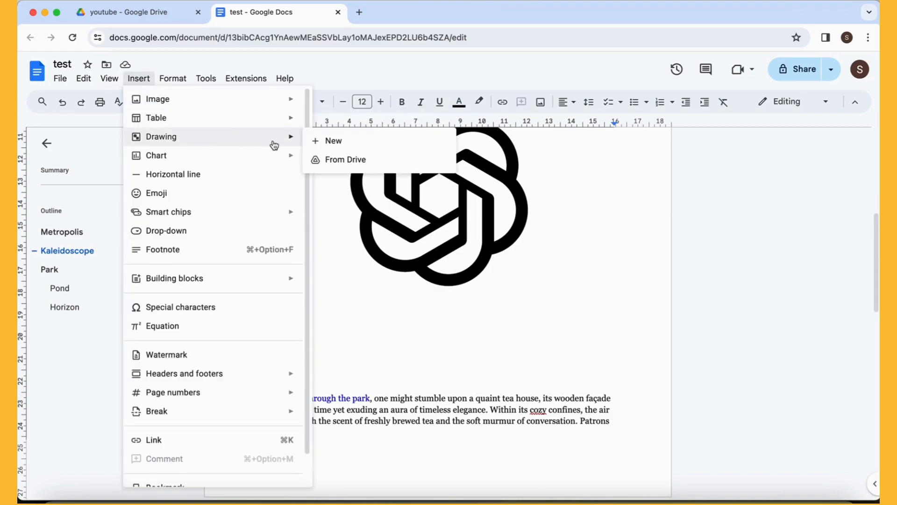
mouse_move(248, 122)
mouse_move(363, 124)
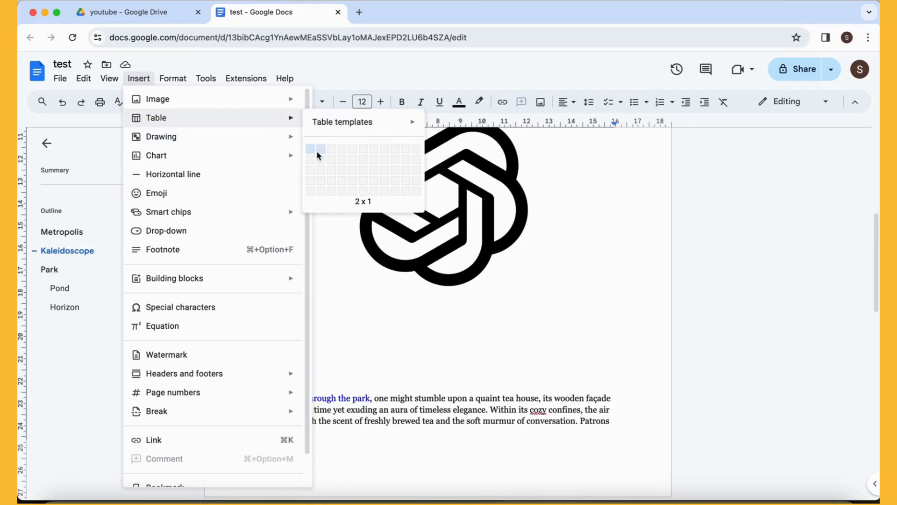
left_click(341, 182)
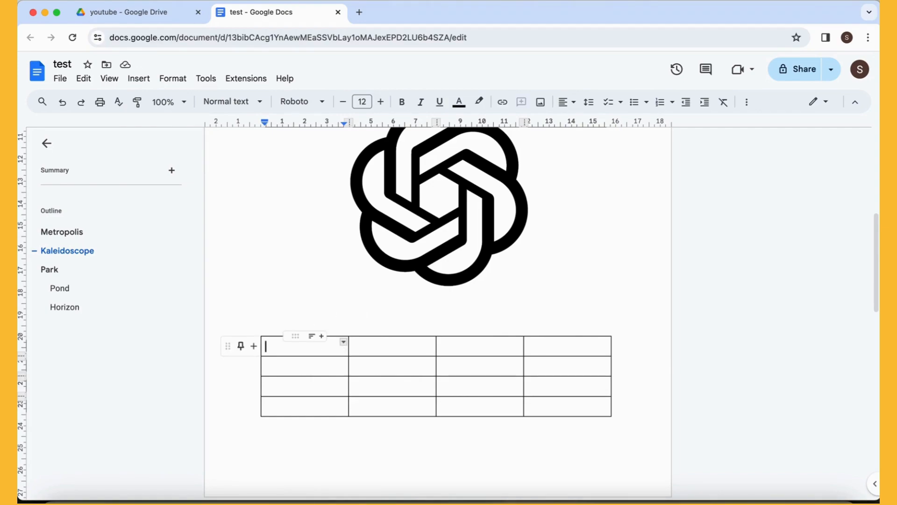
Fill the table's first row with aaa, bbb, ccc and ddd.
type("aaa")
left_click(388, 350)
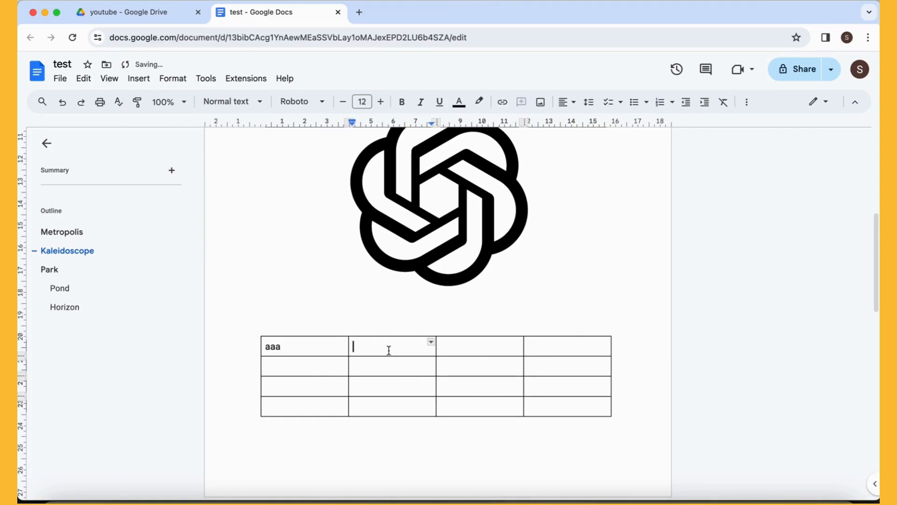
type("bbb")
key("Tab")
type("ccc")
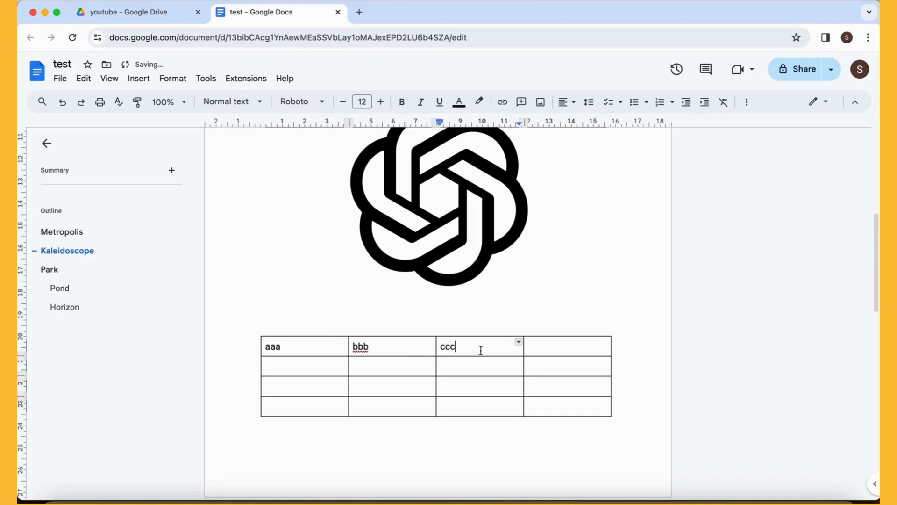
left_click(549, 348)
type("ddd")
left_click(298, 414)
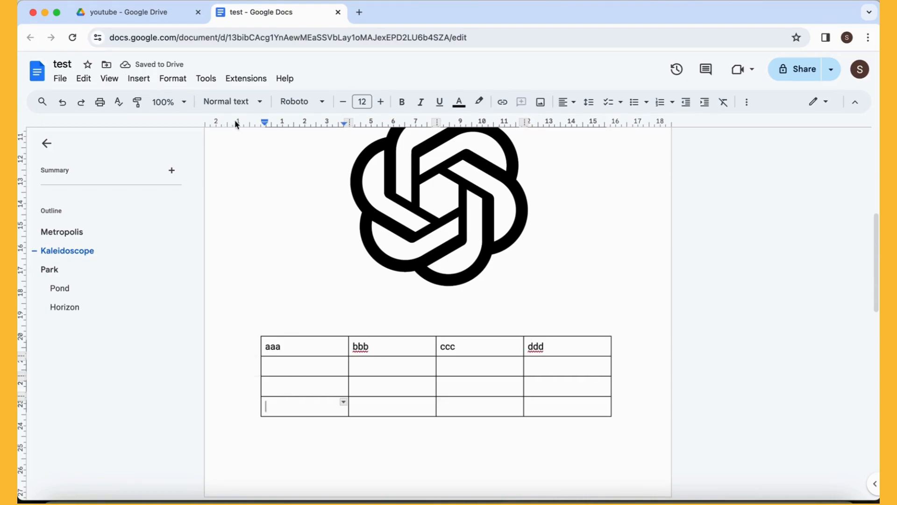
Check the document's word count, including its pages and characters, and close the count.
left_click(204, 79)
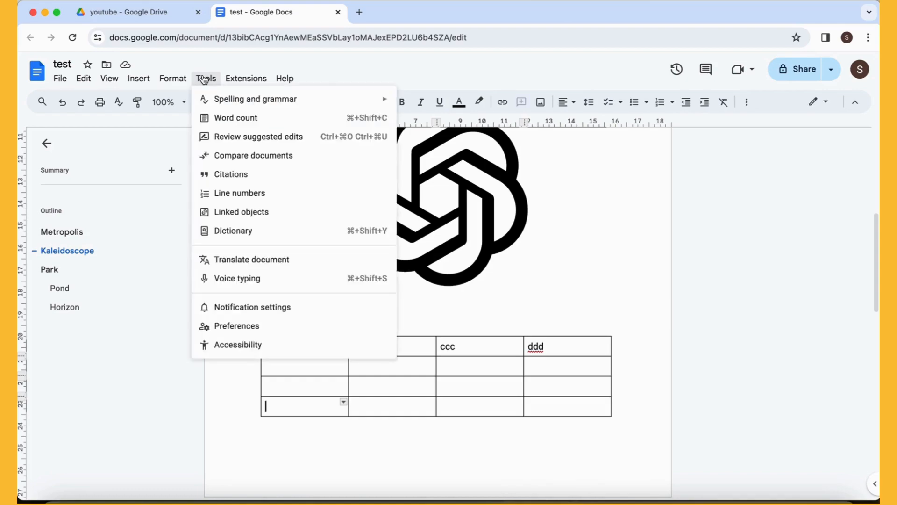
left_click(238, 119)
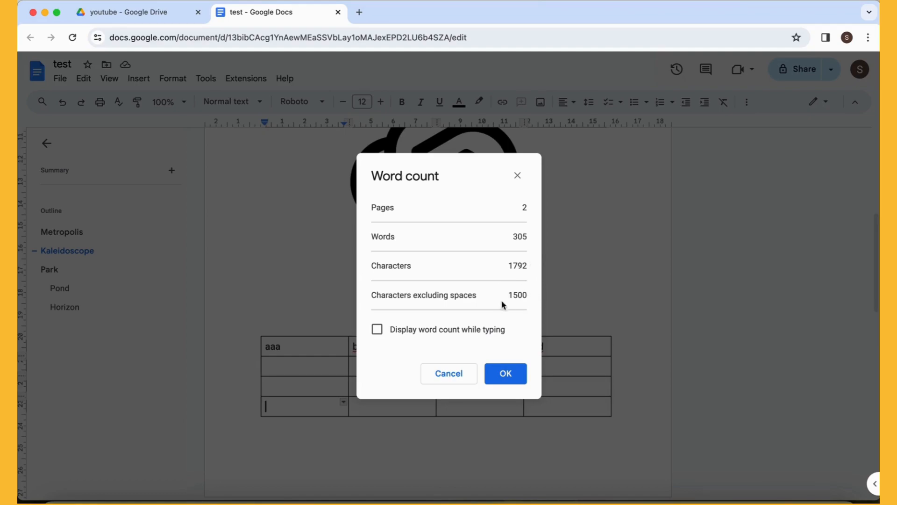
left_click(517, 377)
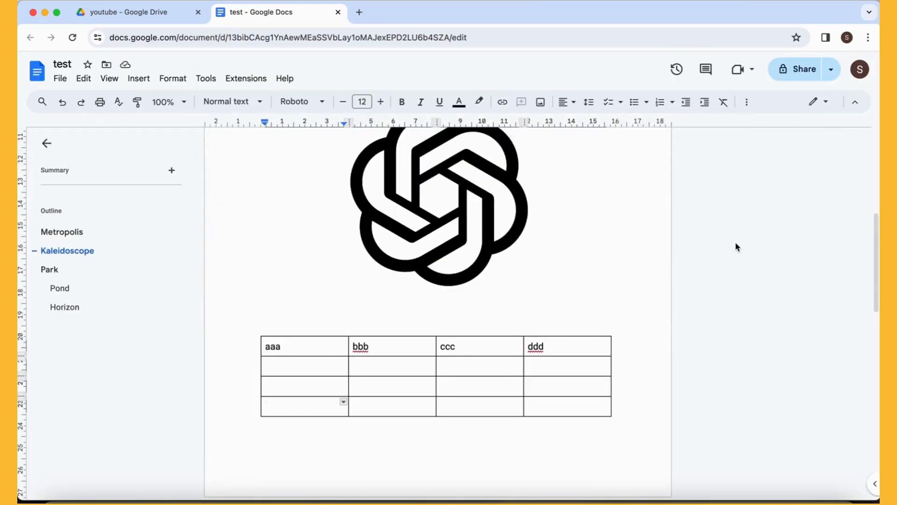
Add a header to the document containing the text "Stem school".
left_click_drag(876, 262, 876, 178)
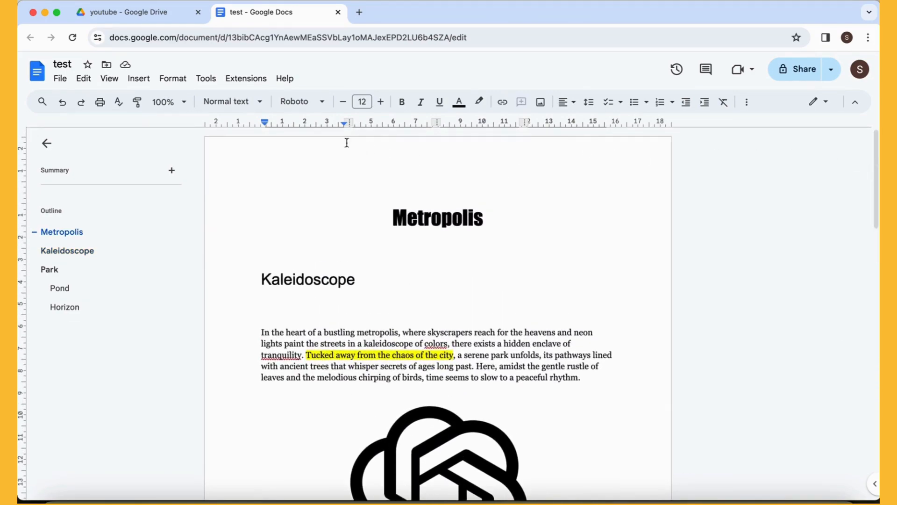
left_click(139, 78)
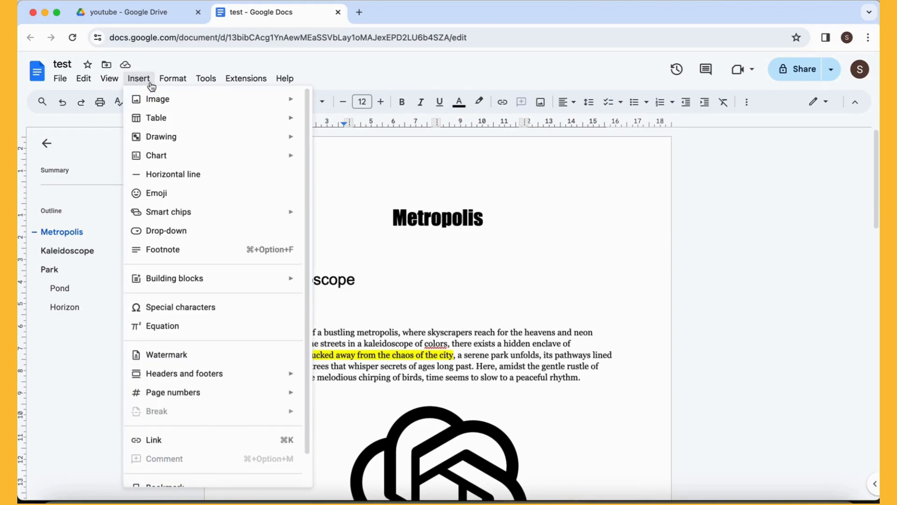
mouse_move(234, 375)
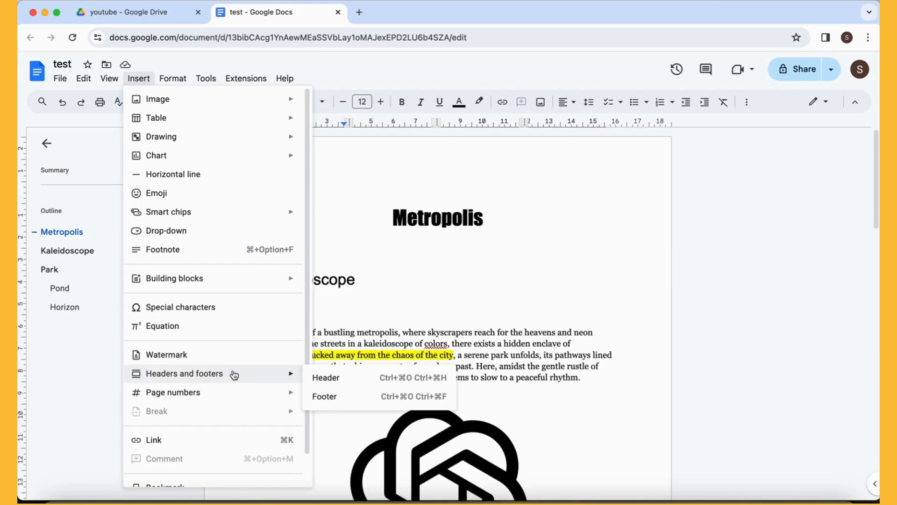
left_click(339, 386)
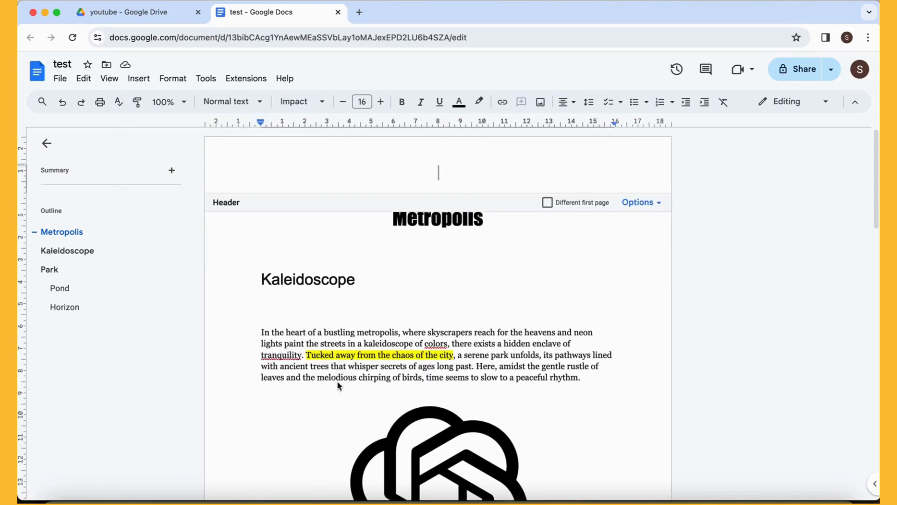
type("st")
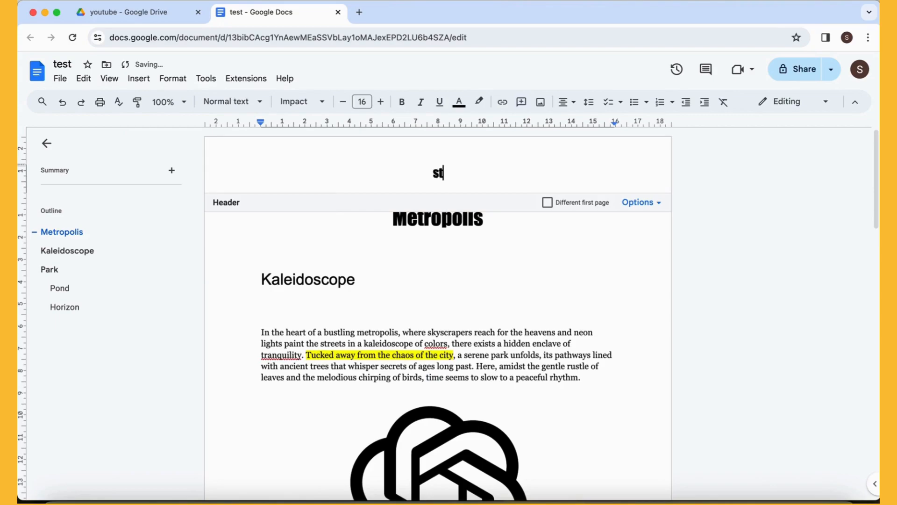
type("em school")
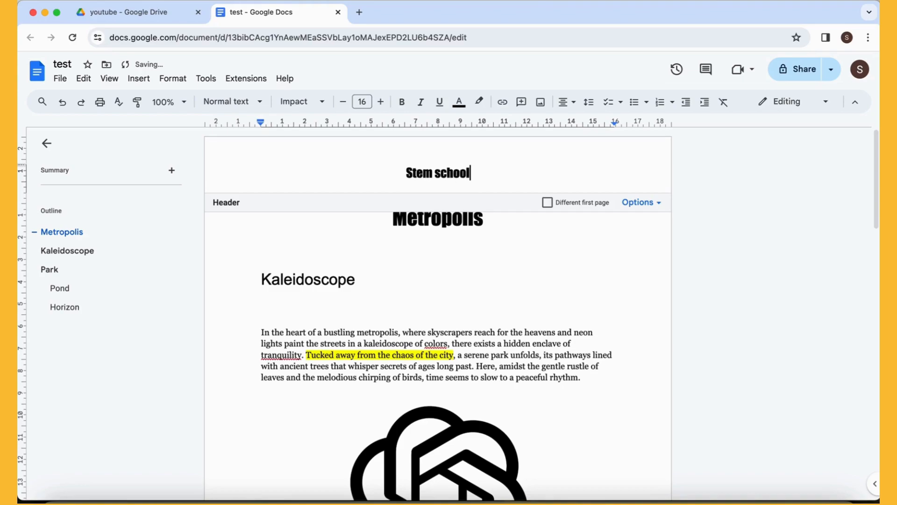
Try left, centre and right alignment on the "Stem school" header text, return it to centred, and leave the header.
left_click_drag(475, 174, 380, 179)
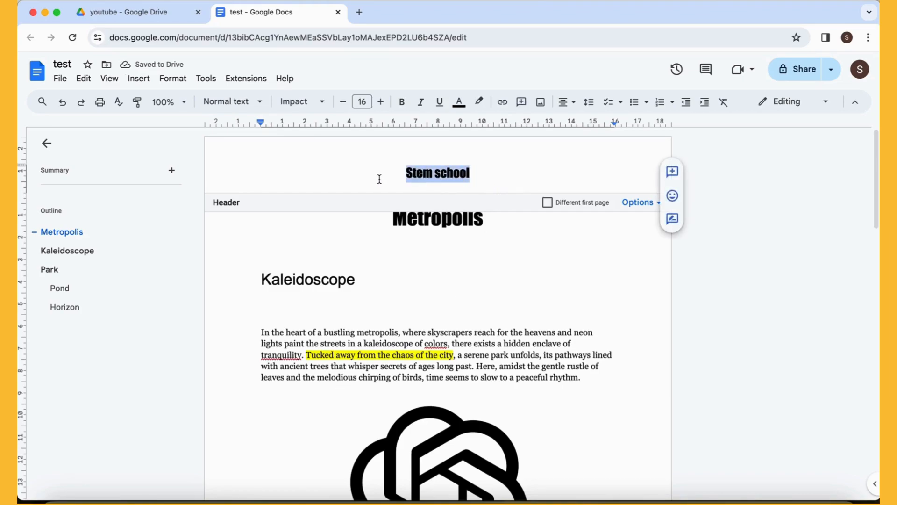
left_click(576, 110)
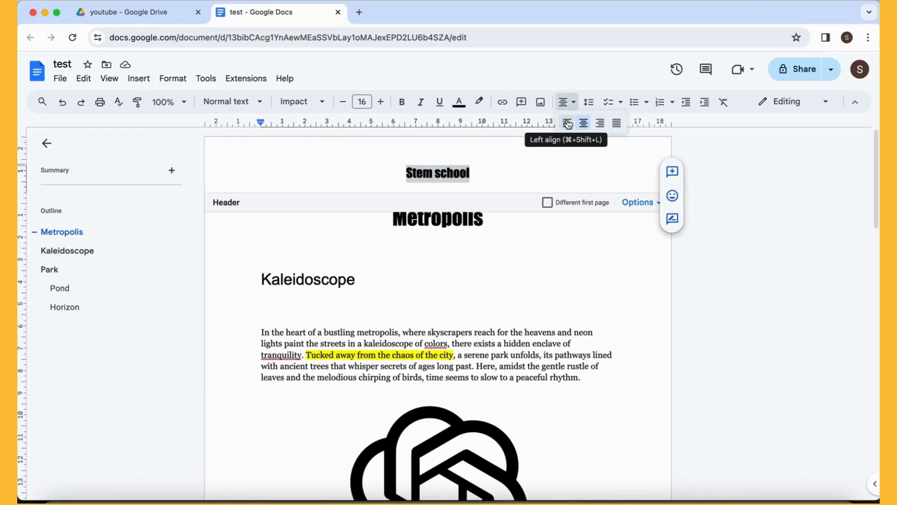
left_click(568, 123)
left_click(575, 101)
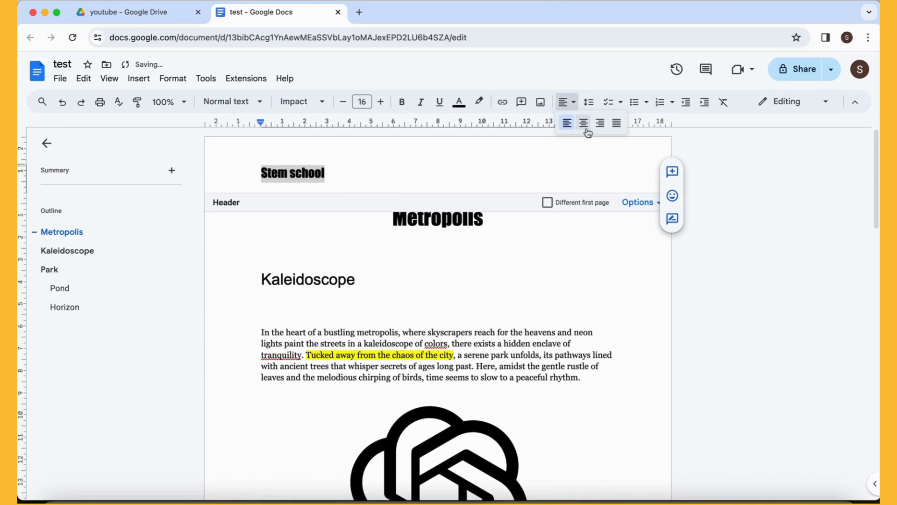
left_click(584, 124)
left_click(568, 102)
left_click(602, 124)
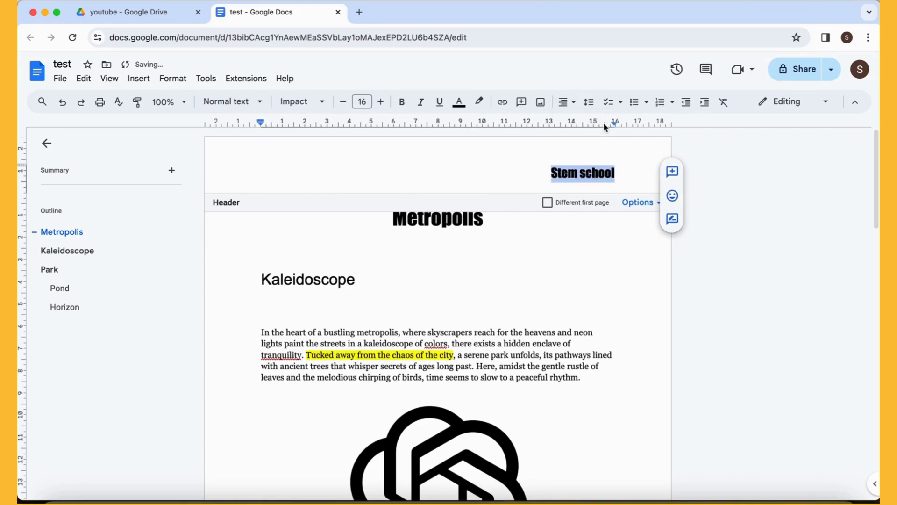
left_click(572, 106)
left_click(584, 124)
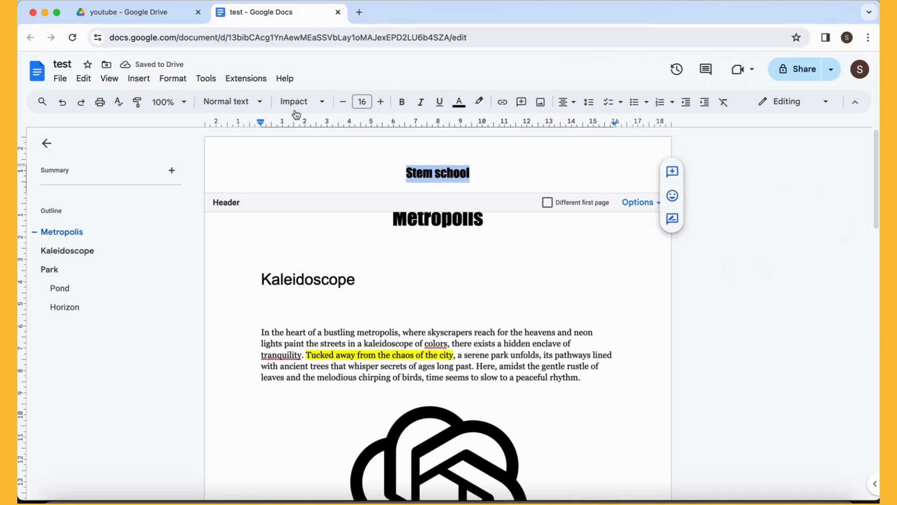
left_click(588, 281)
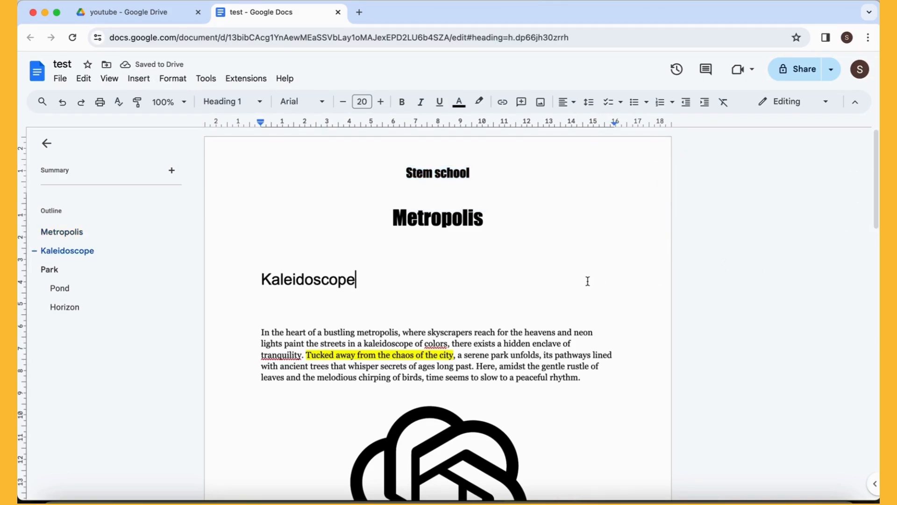
Insert a footer with page numbers starting at 1 and shown on the first page, and check the numbering through the document.
left_click(138, 78)
mouse_move(274, 375)
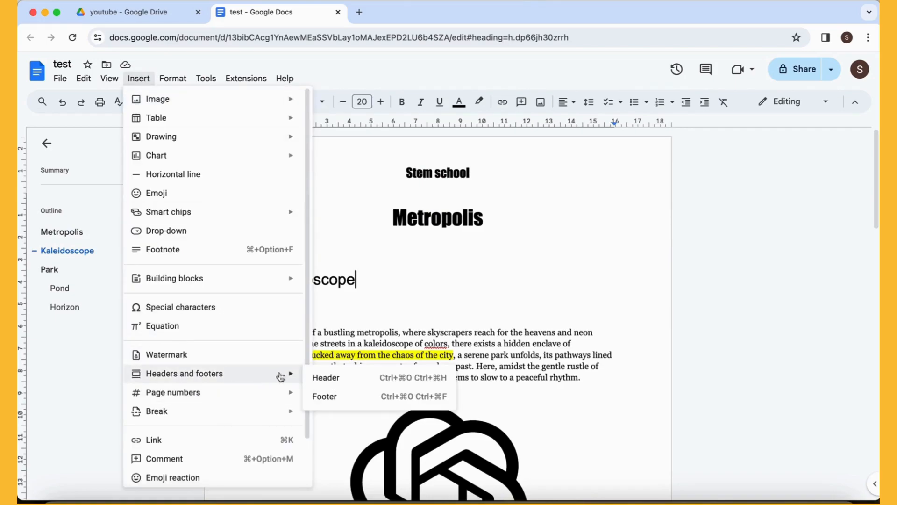
left_click(350, 398)
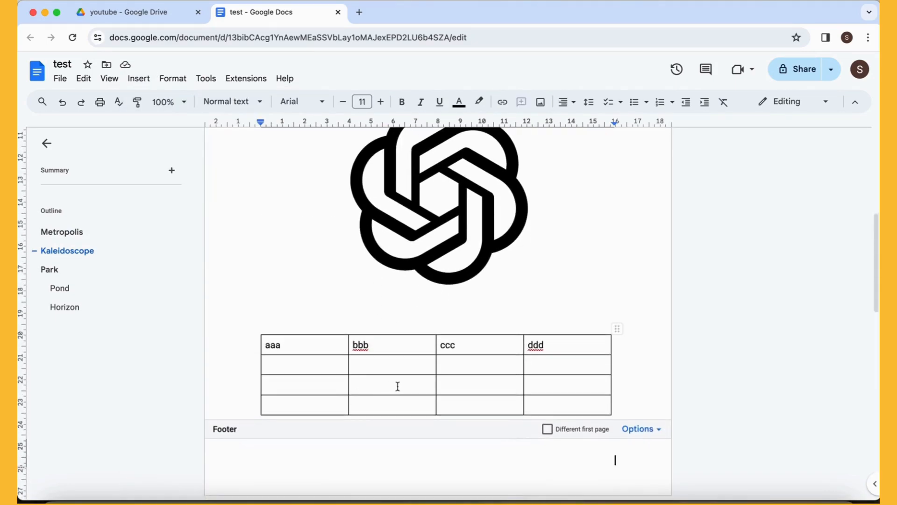
left_click(647, 435)
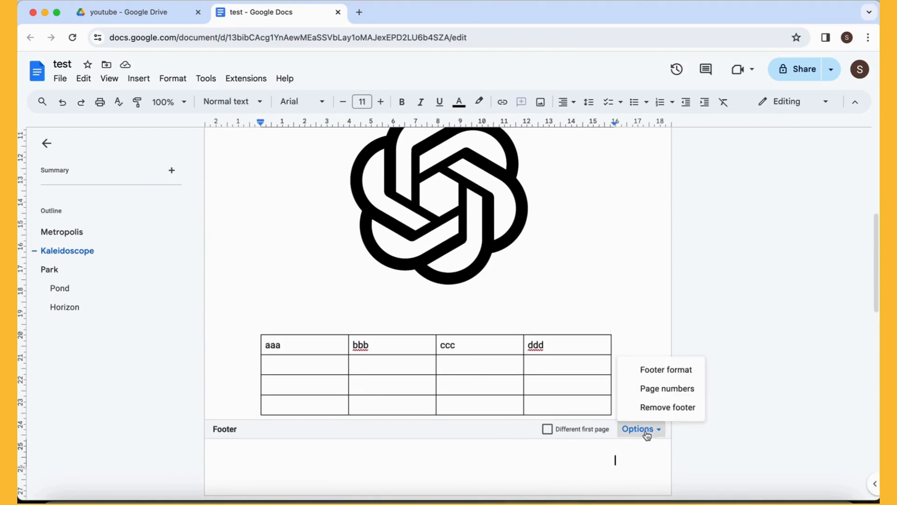
left_click(659, 398)
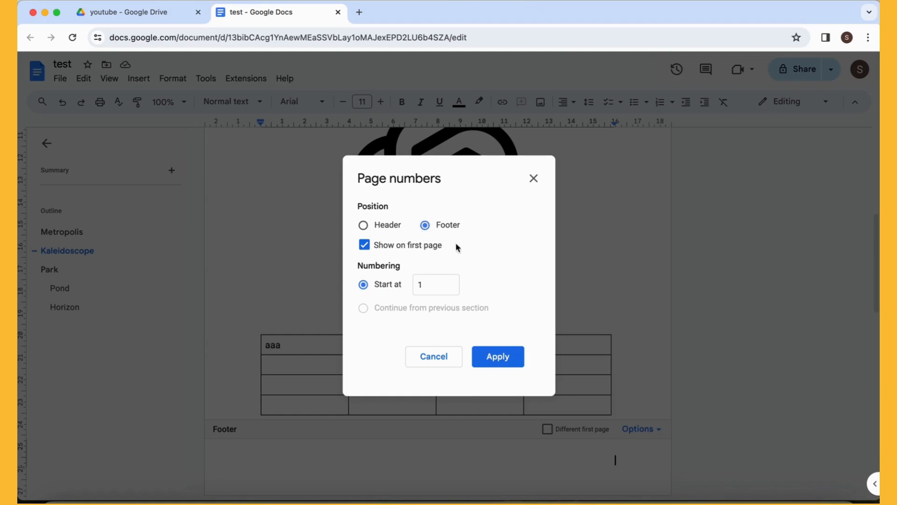
left_click(498, 366)
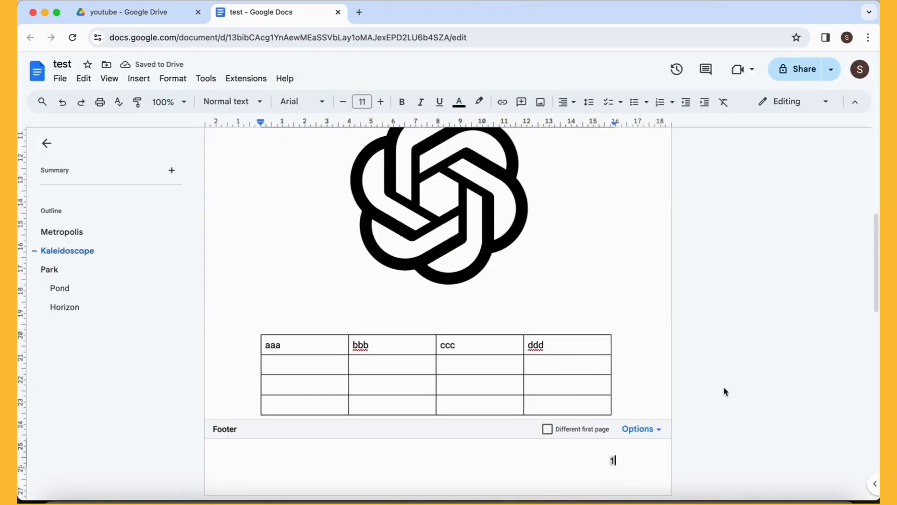
left_click(657, 350)
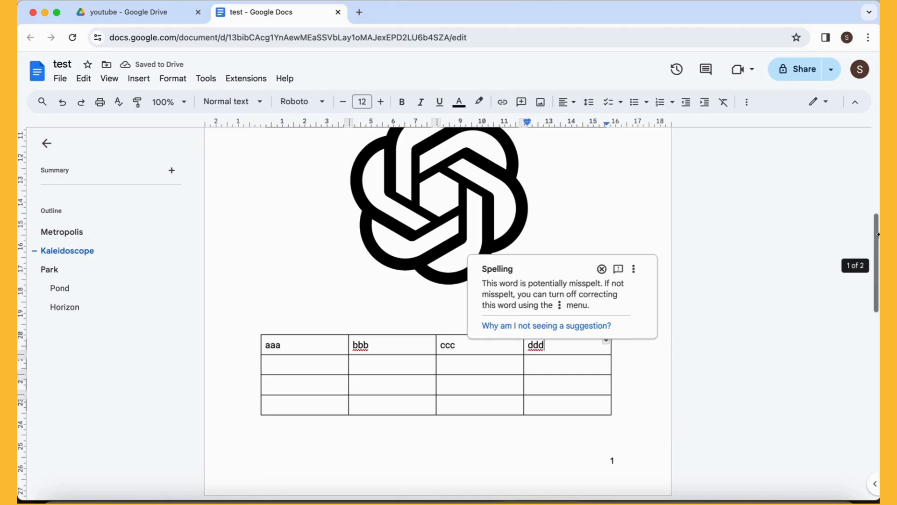
left_click_drag(877, 247, 869, 430)
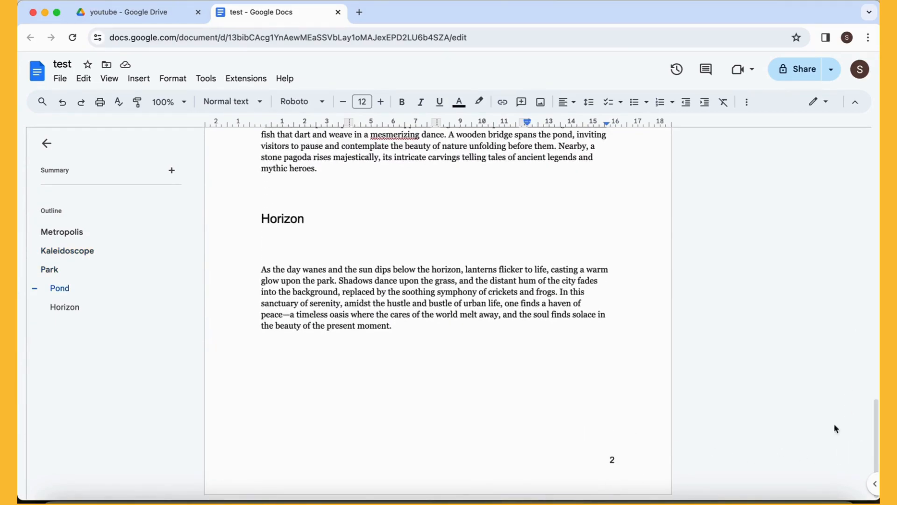
left_click_drag(875, 417, 876, 149)
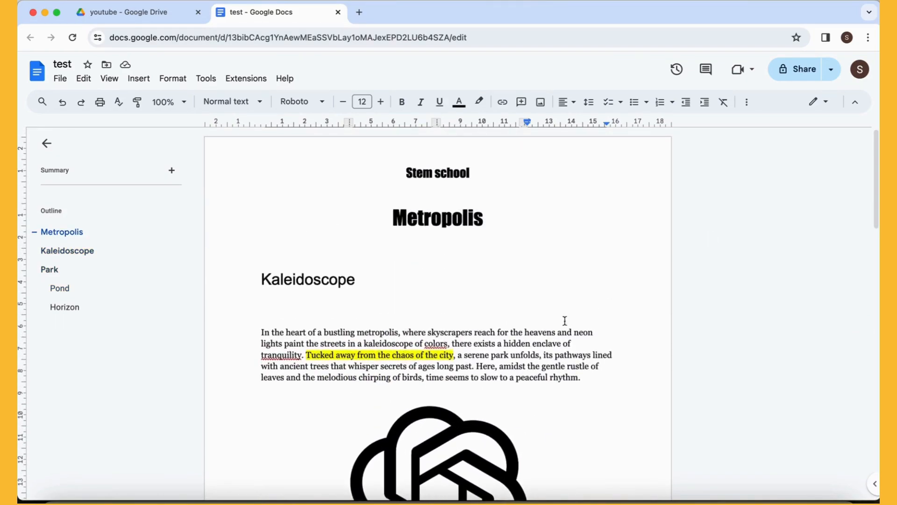
left_click(482, 336)
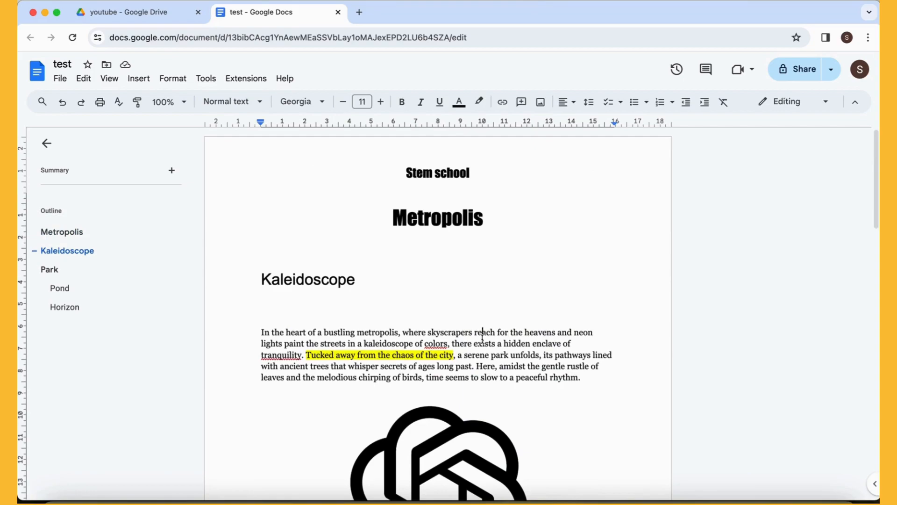